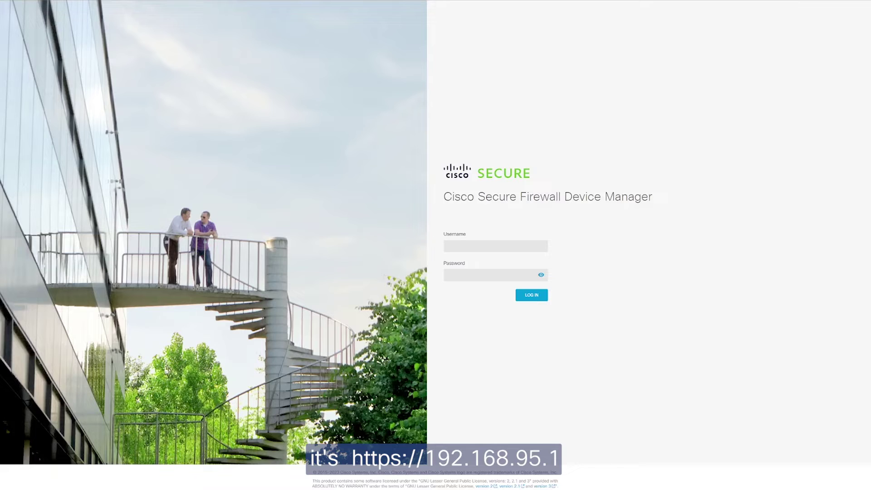
# - Log in with the admin username and the default administrator password
pyautogui.click(468, 246)
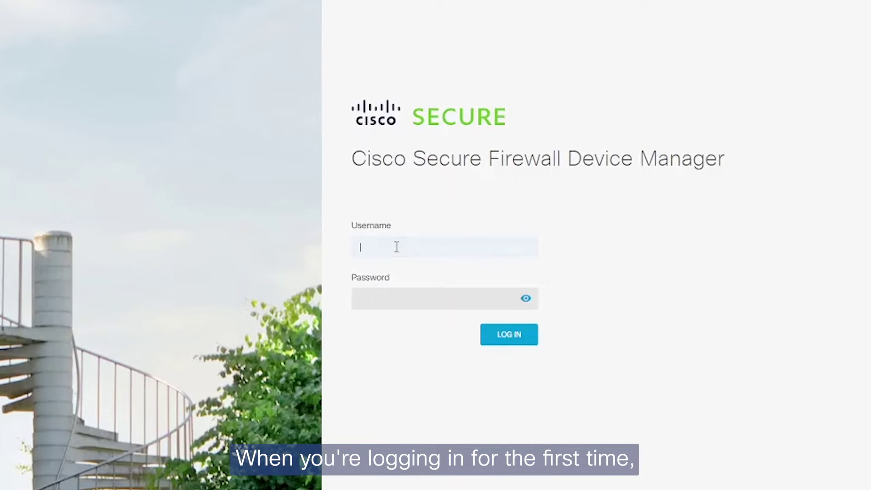
pyautogui.write('adm')
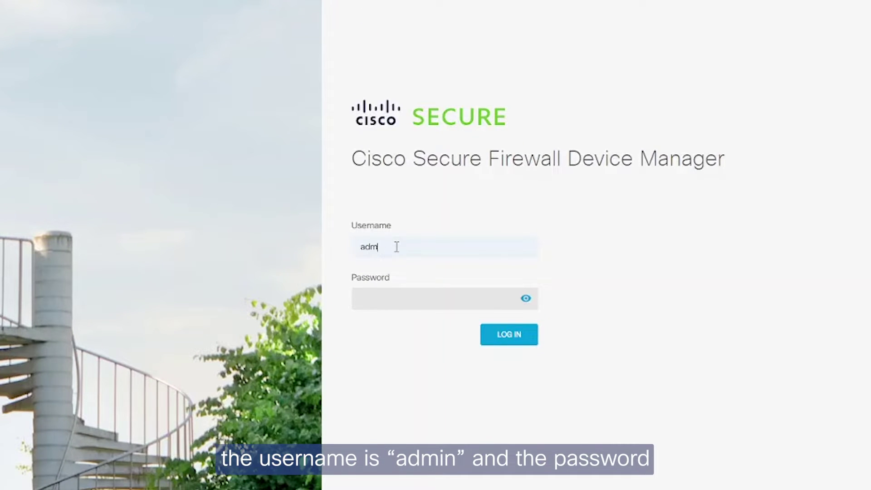
pyautogui.write('in')
pyautogui.press('Tab')
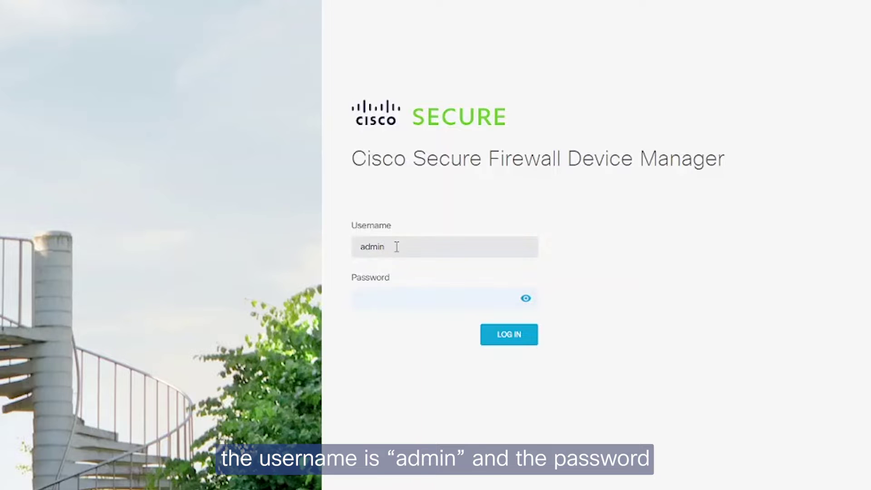
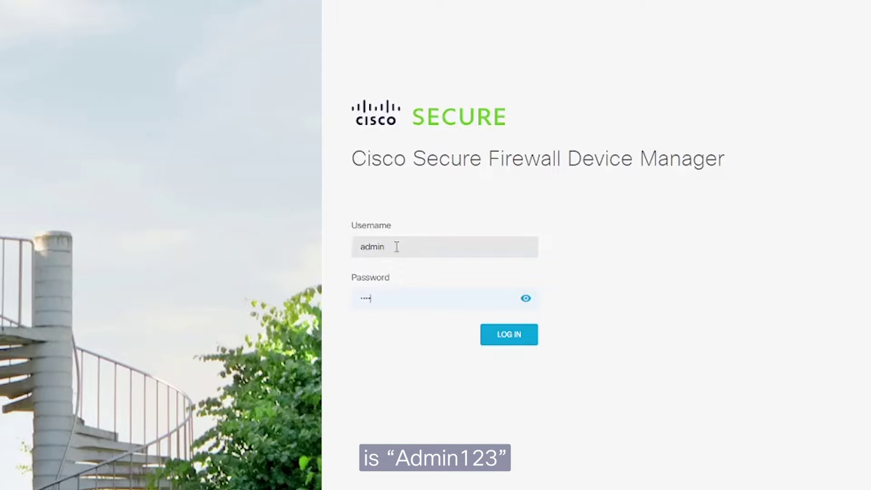
pyautogui.press('Return')
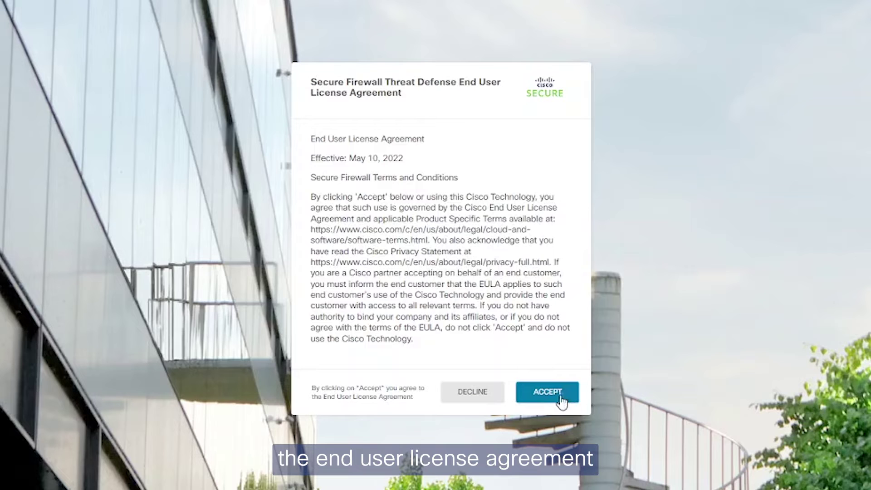
# - Accept the EULA, then enter the current password and the new password in both fields
pyautogui.click(548, 392)
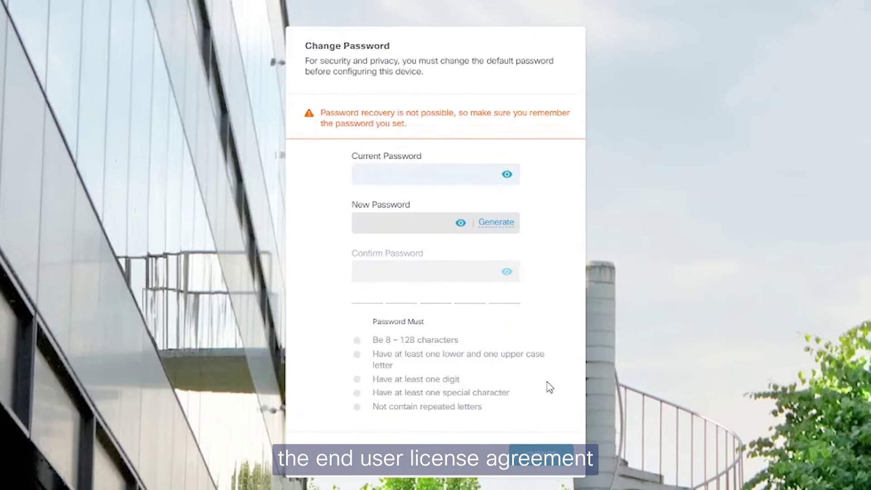
pyautogui.click(406, 166)
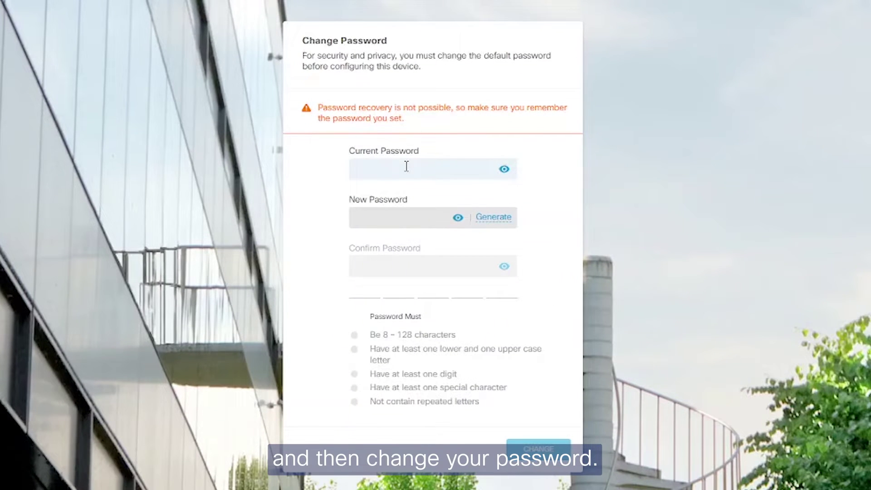
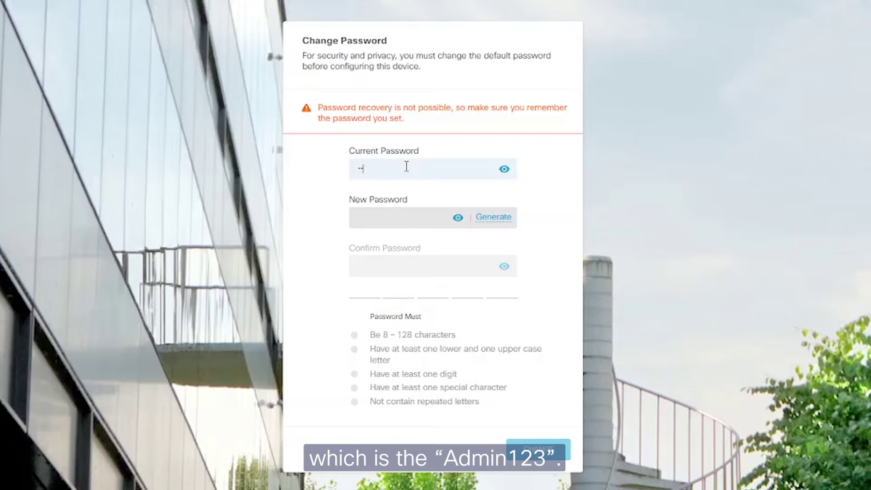
pyautogui.press('Tab')
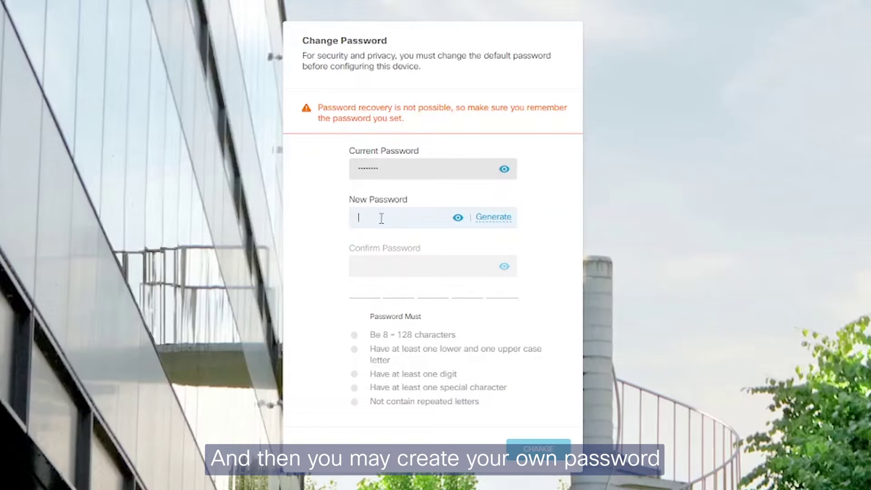
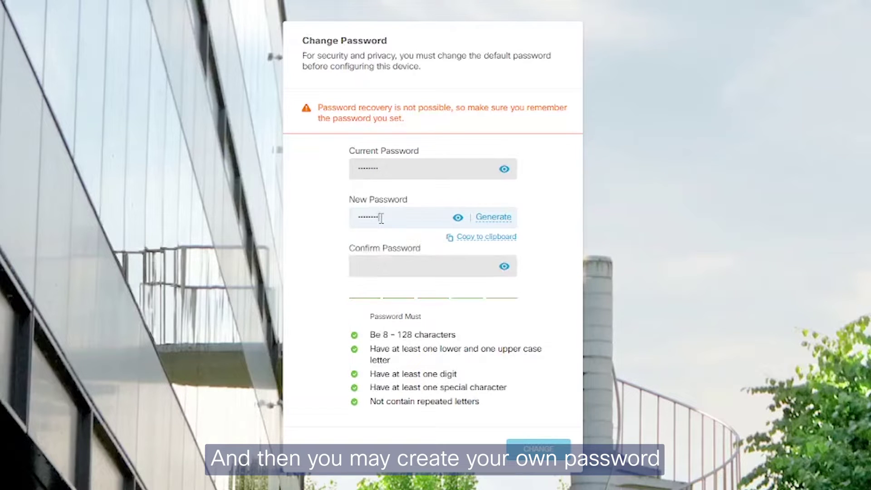
pyautogui.click(385, 260)
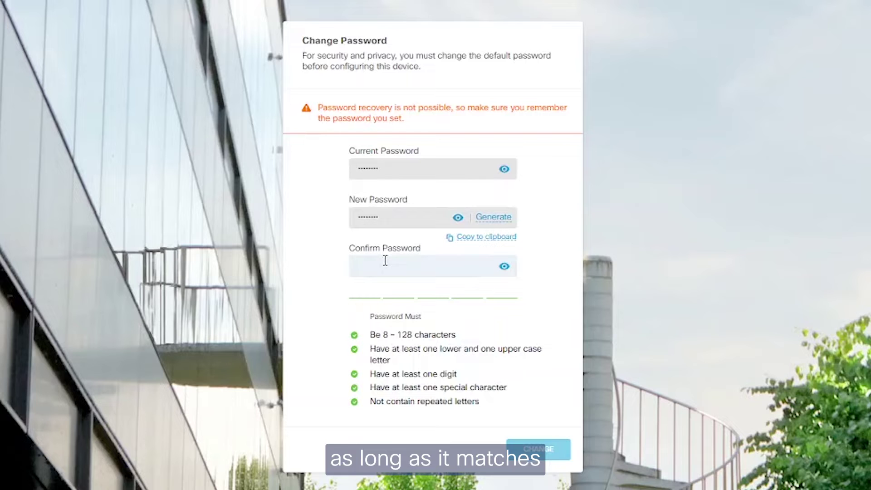
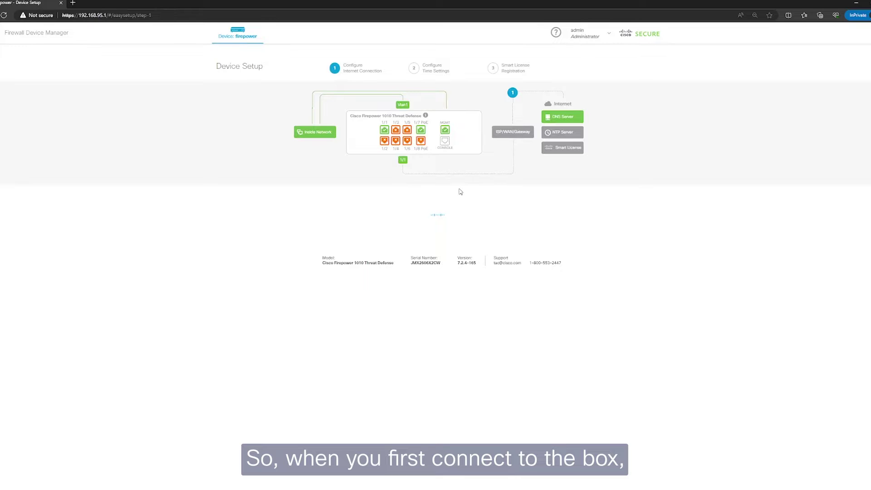
pyautogui.hotkey('ctrl', '+')
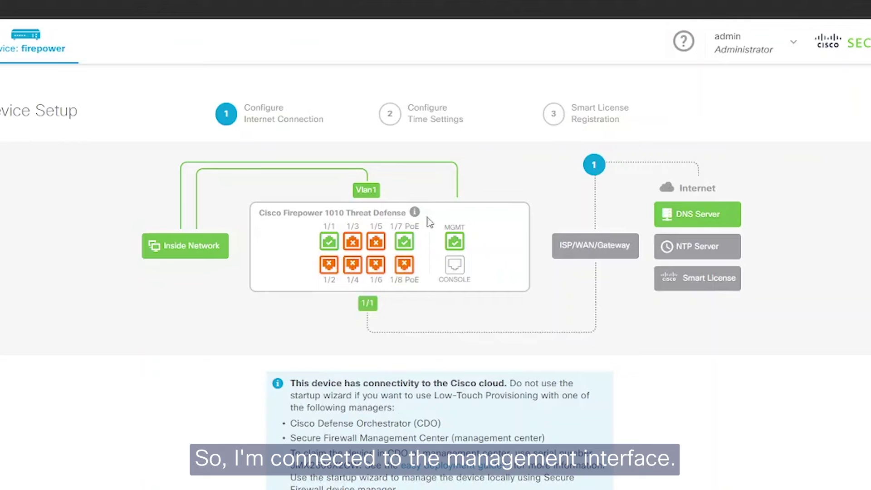
pyautogui.moveTo(331, 243)
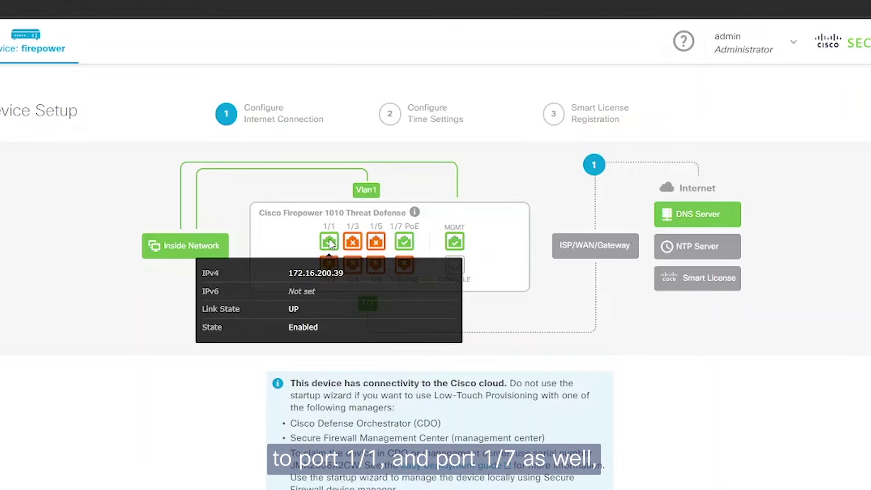
pyautogui.moveTo(409, 245)
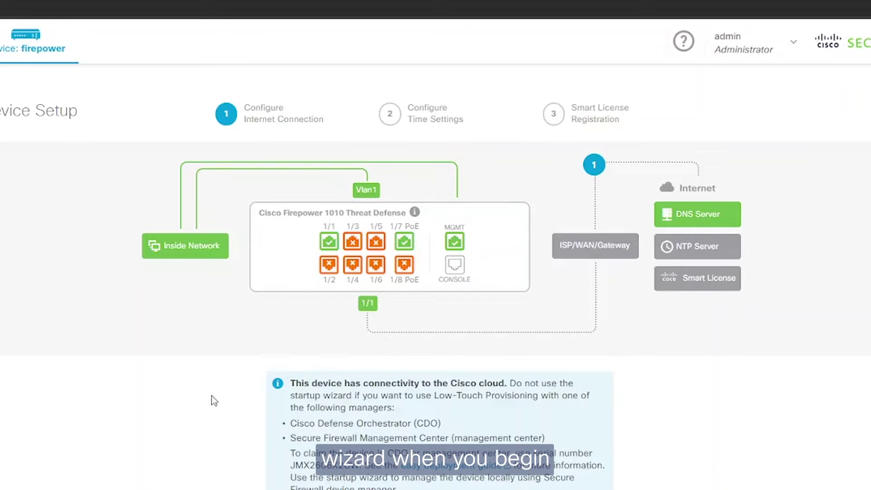
pyautogui.scroll(-4, 211, 395)
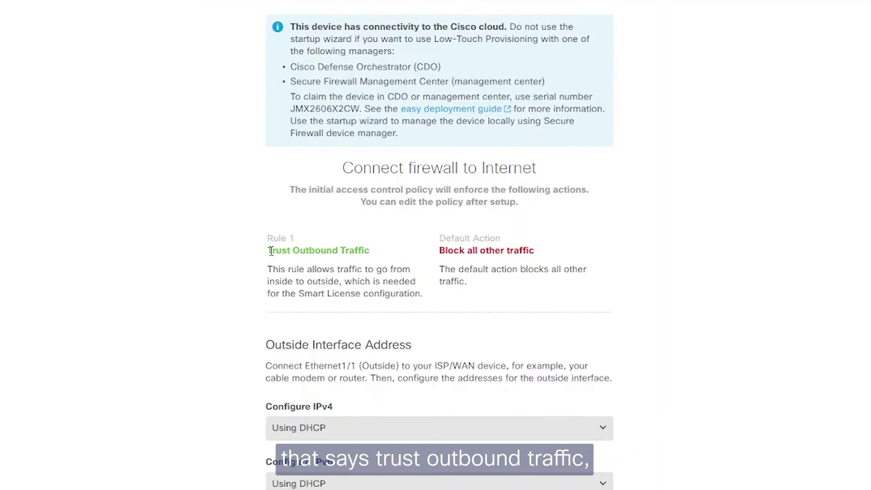
pyautogui.moveTo(268, 252); pyautogui.dragTo(370, 252)
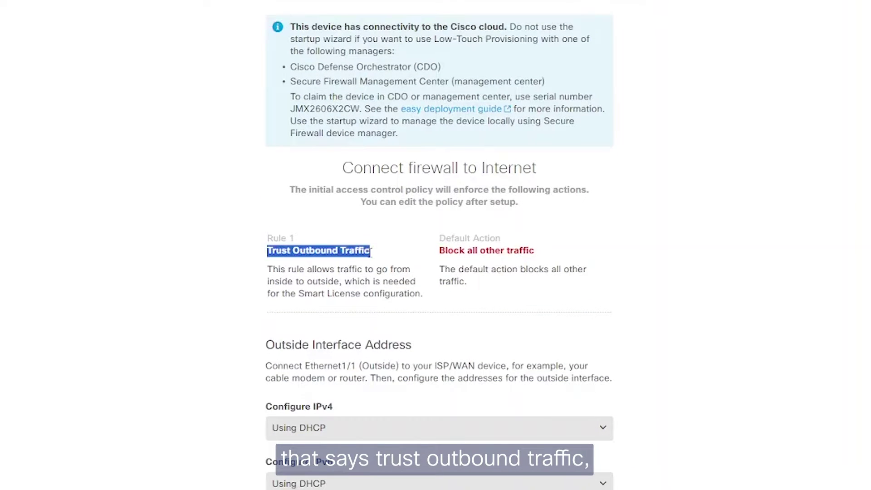
pyautogui.click(377, 275)
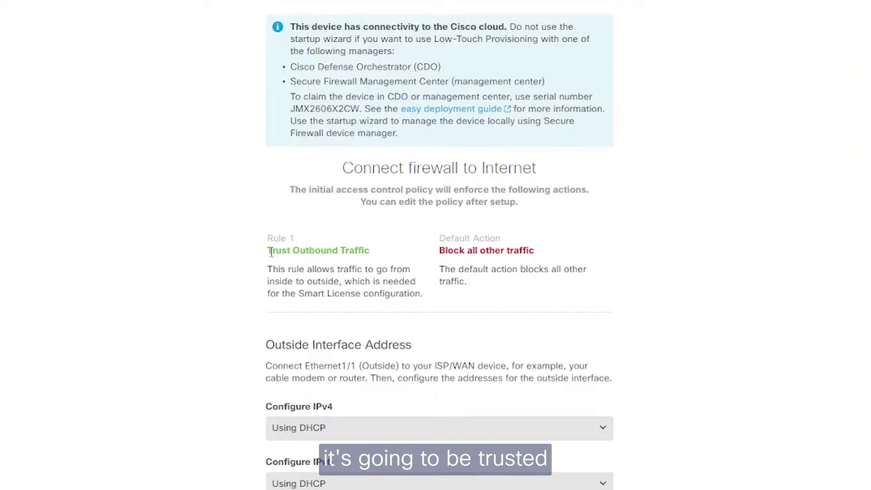
pyautogui.moveTo(435, 249); pyautogui.dragTo(544, 252)
pyautogui.click(568, 286)
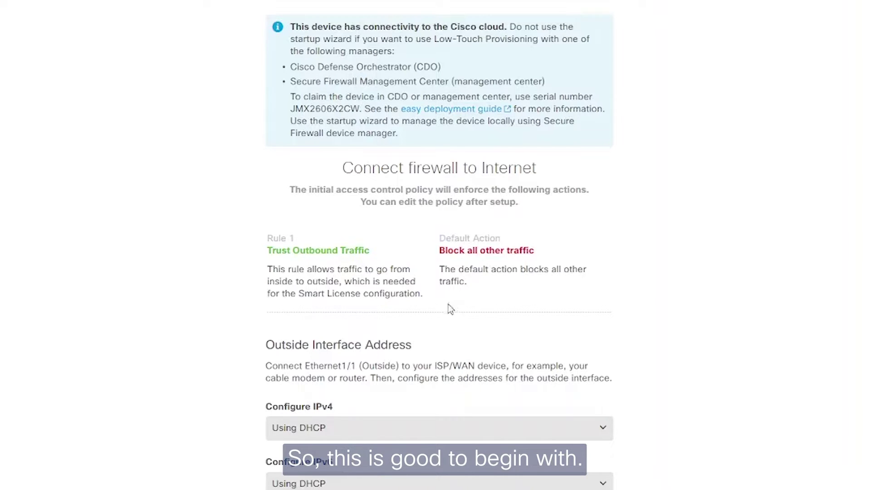
pyautogui.scroll(-3, 268, 350)
pyautogui.moveTo(304, 219); pyautogui.dragTo(507, 218)
pyautogui.click(415, 243)
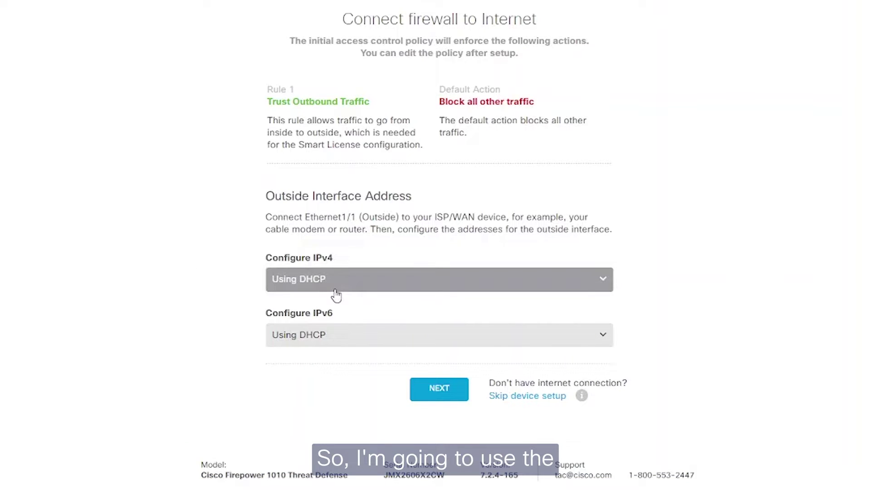
# - Keep DHCP on the outside interface and set time zone (UTC+08:00) Asia/Kuala_Lumpur with default NTP servers
pyautogui.click(437, 390)
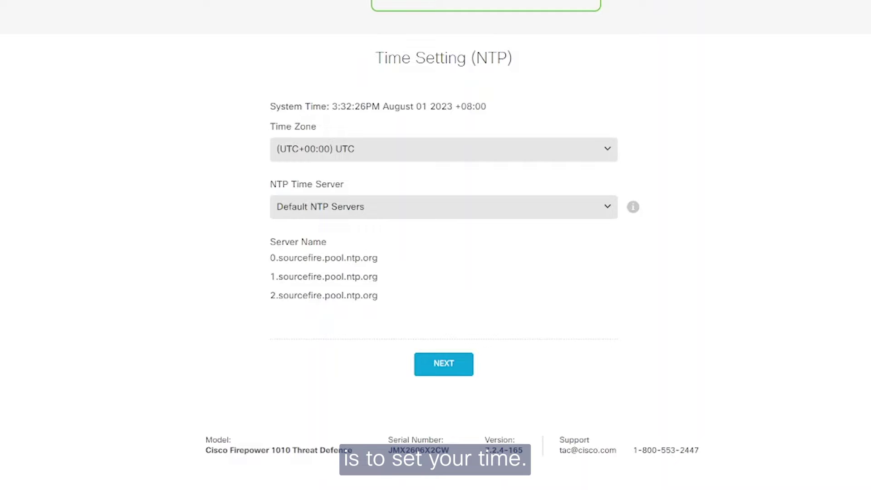
pyautogui.click(452, 157)
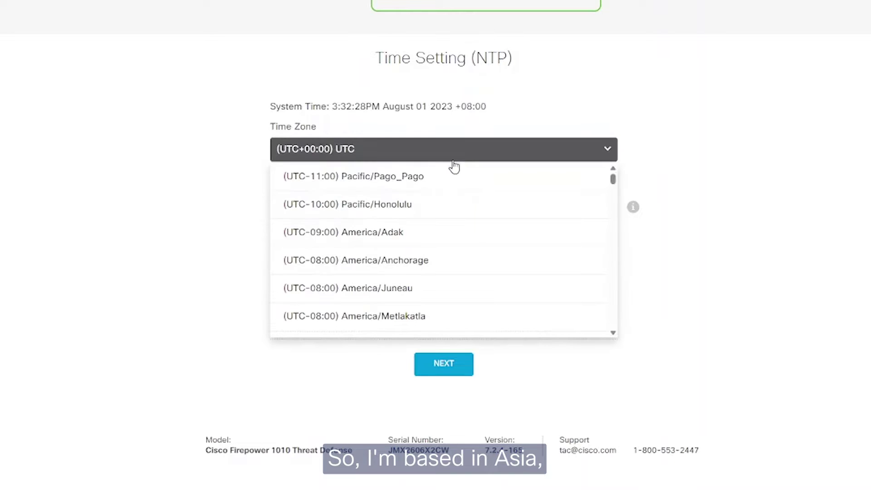
pyautogui.scroll(-4, 471, 258)
pyautogui.scroll(-15, 472, 254)
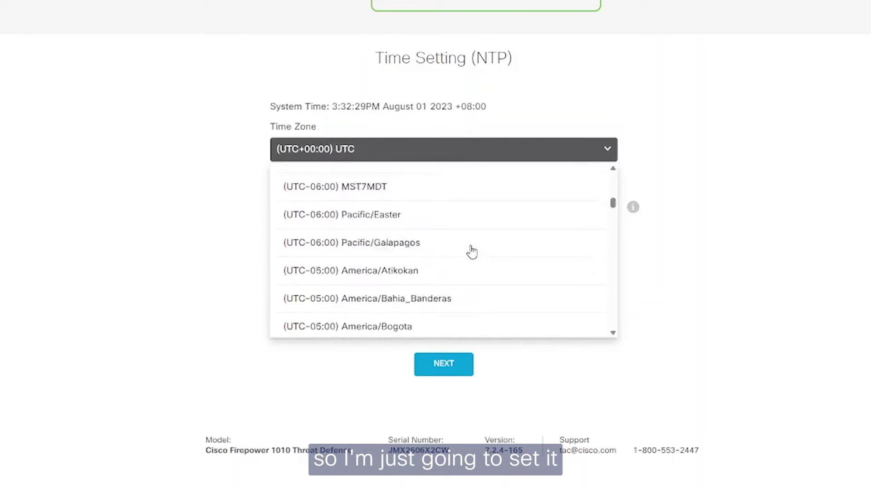
pyautogui.scroll(-10, 471, 249)
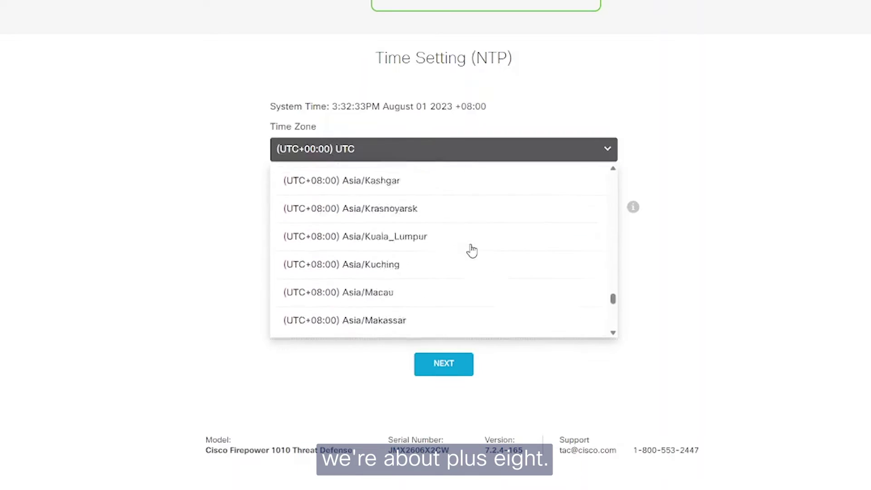
pyautogui.scroll(1, 470, 249)
pyautogui.click(418, 283)
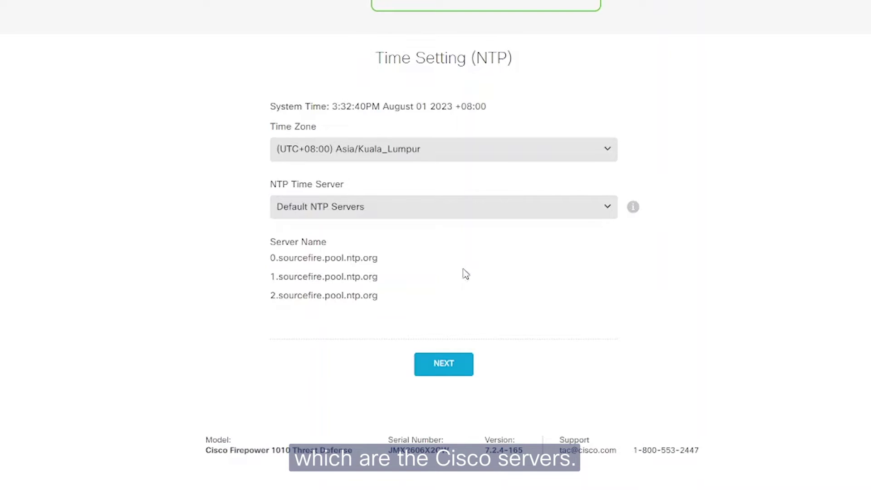
pyautogui.scroll(6, 449, 301)
pyautogui.scroll(1, 371, 281)
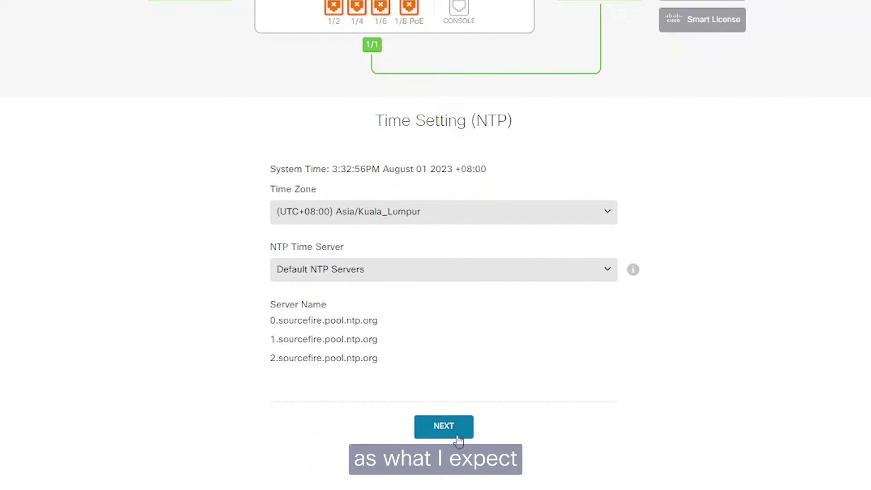
pyautogui.click(447, 432)
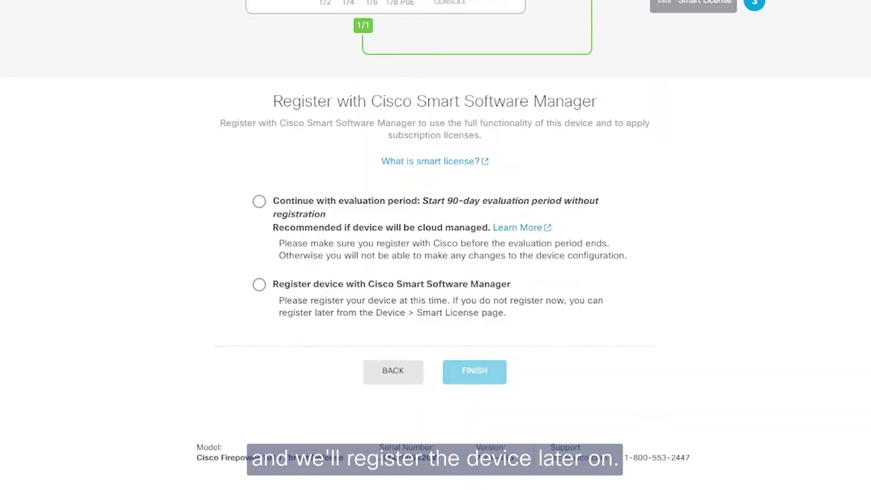
# - Choose 'Continue with evaluation period' and finish the setup wizard
pyautogui.click(259, 201)
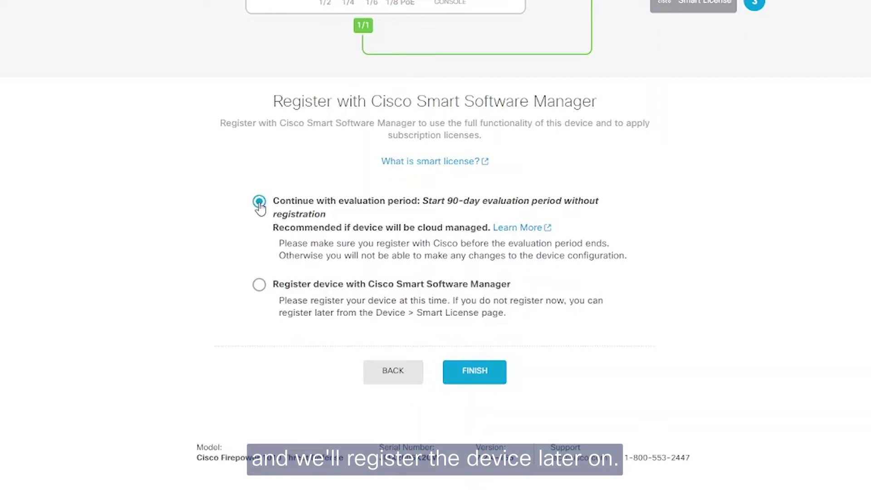
pyautogui.click(477, 378)
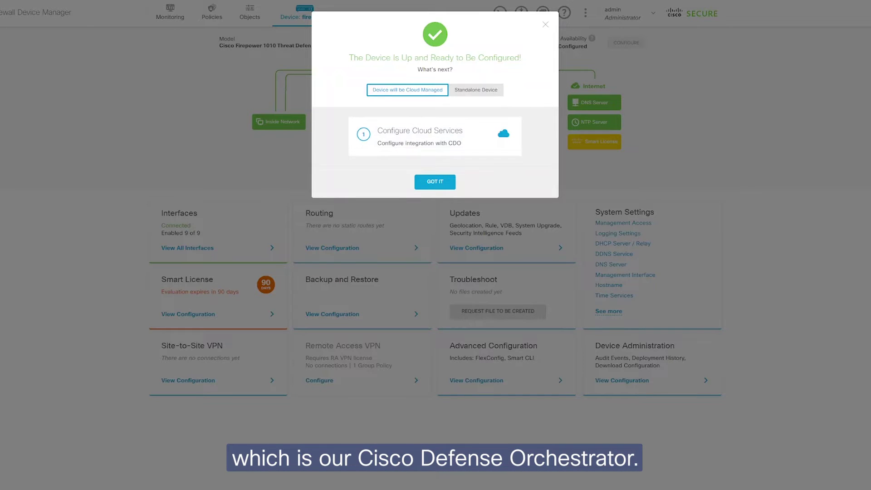
# - Select Standalone Device management and dismiss the welcome message
pyautogui.click(476, 92)
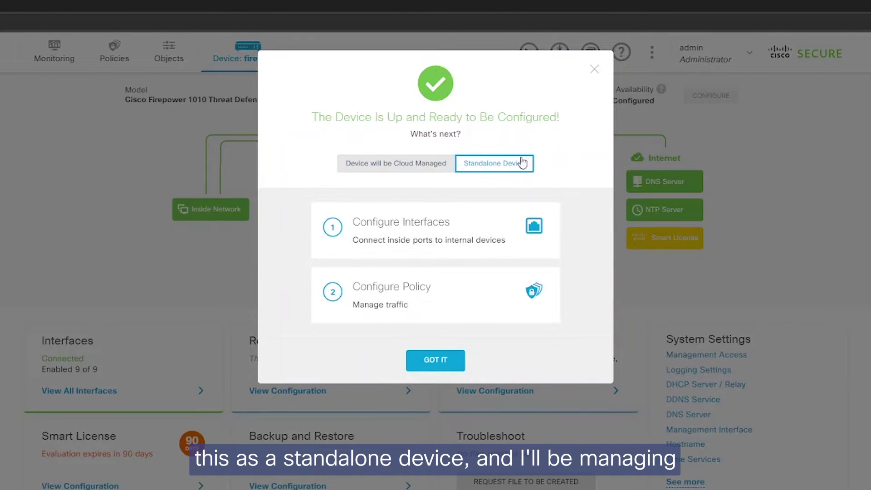
pyautogui.click(435, 360)
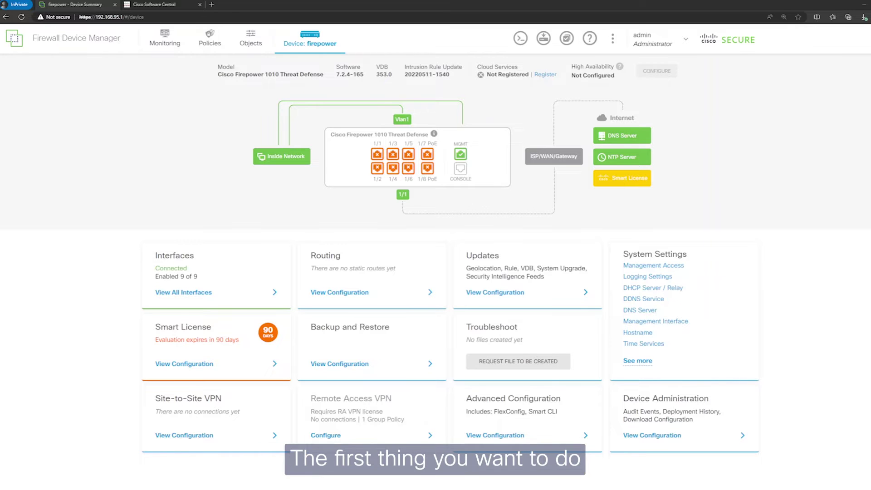
# - Switch to the Cisco Software Central browser tab
pyautogui.click(161, 4)
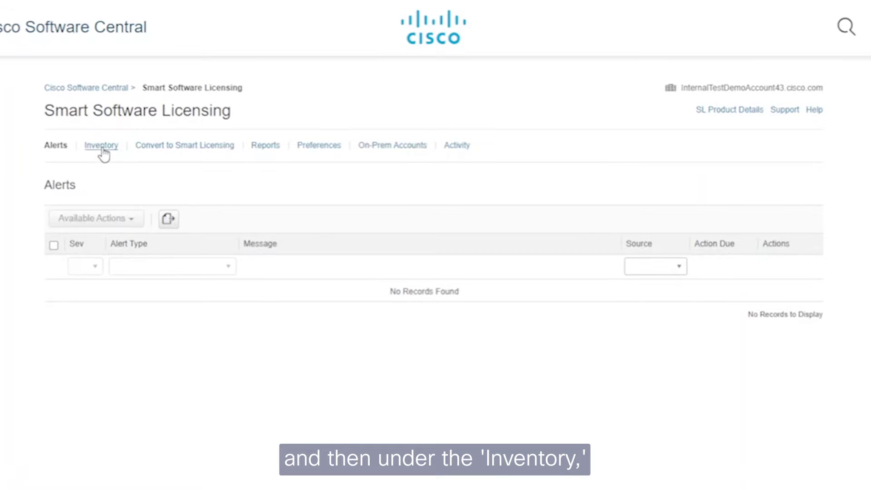
# - Open Inventory's Licenses tab and scroll to the four Firepower 1010 license rows
pyautogui.click(102, 148)
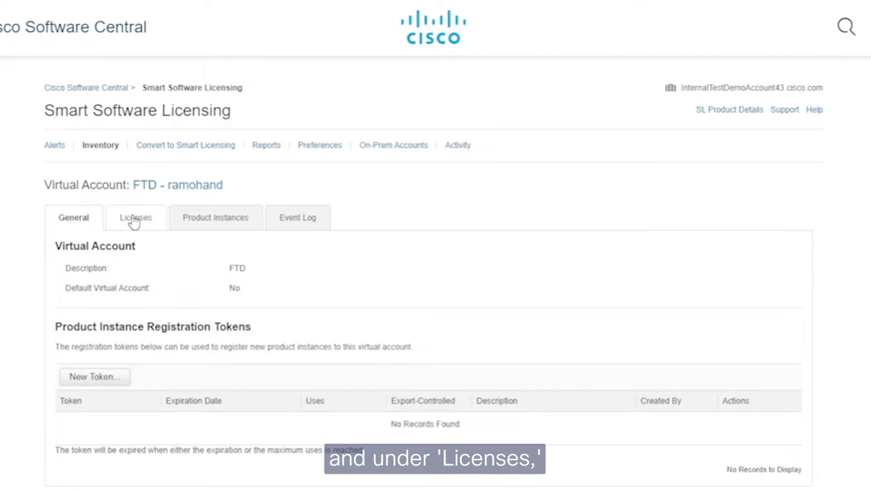
pyautogui.click(134, 218)
pyautogui.scroll(-3, 313, 295)
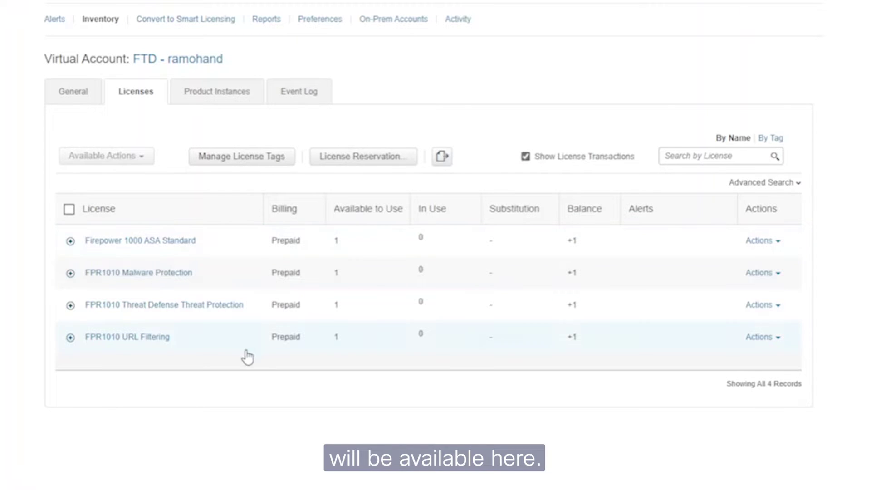
pyautogui.moveTo(336, 216)
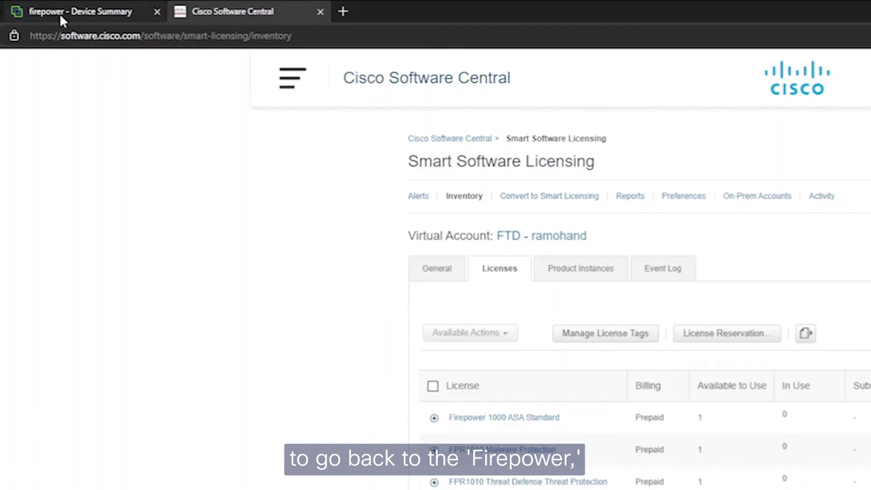
# - In the device manager, open Smart License and start Register Device, then return to Software Central
pyautogui.click(59, 13)
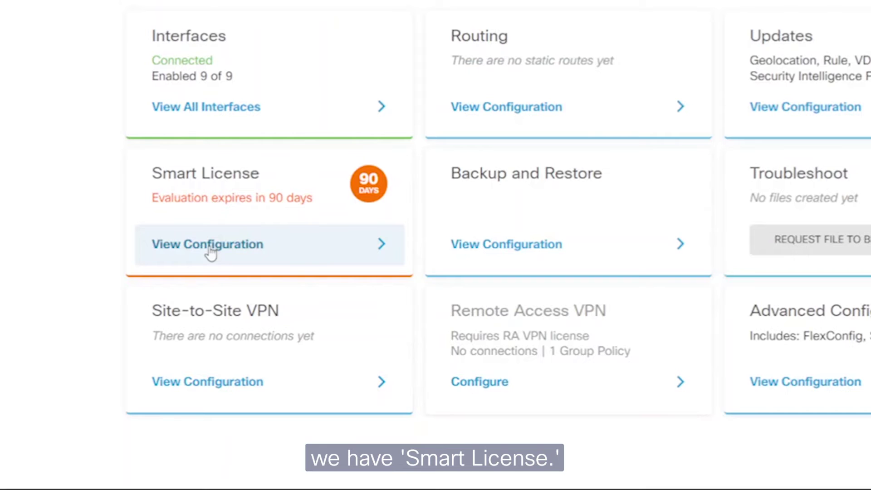
pyautogui.click(210, 253)
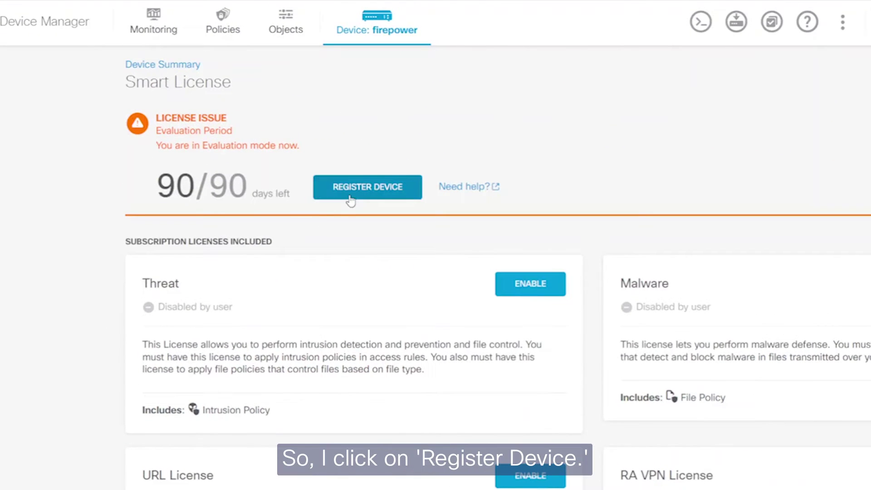
pyautogui.click(359, 191)
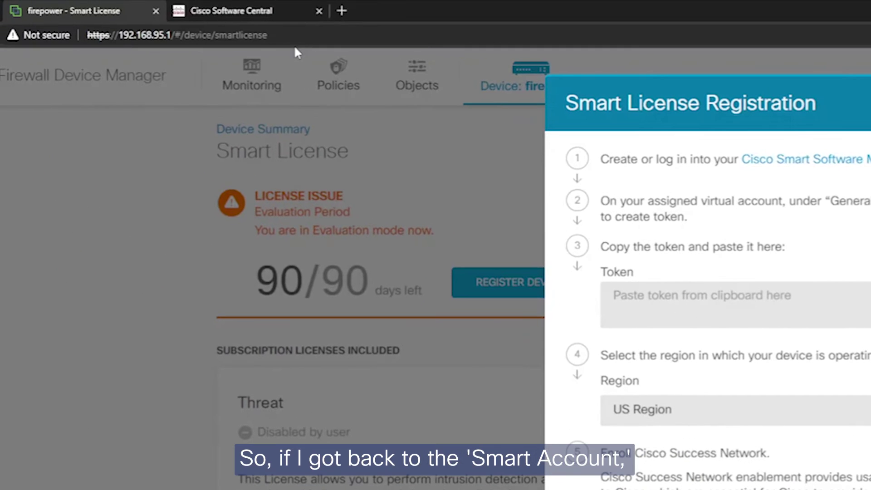
pyautogui.click(256, 13)
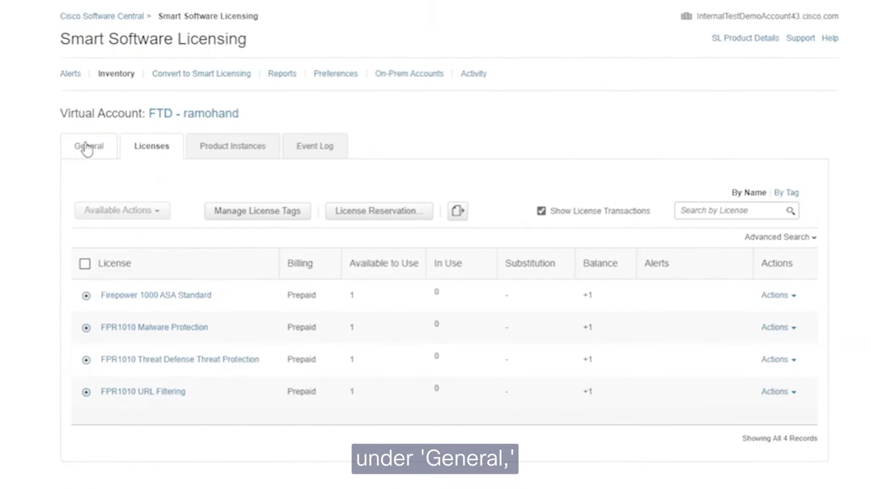
# - Create a registration token described 'Firepower 1010' with Max Uses 1 and copy its text
pyautogui.click(87, 145)
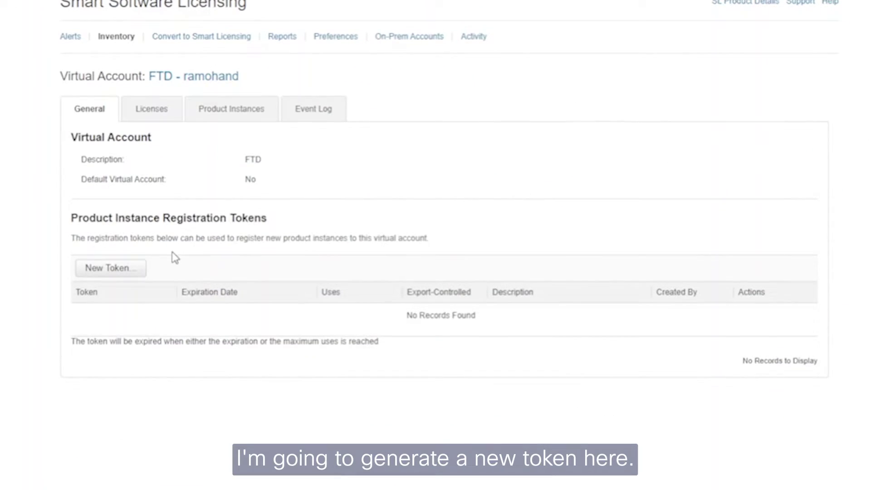
pyautogui.click(97, 270)
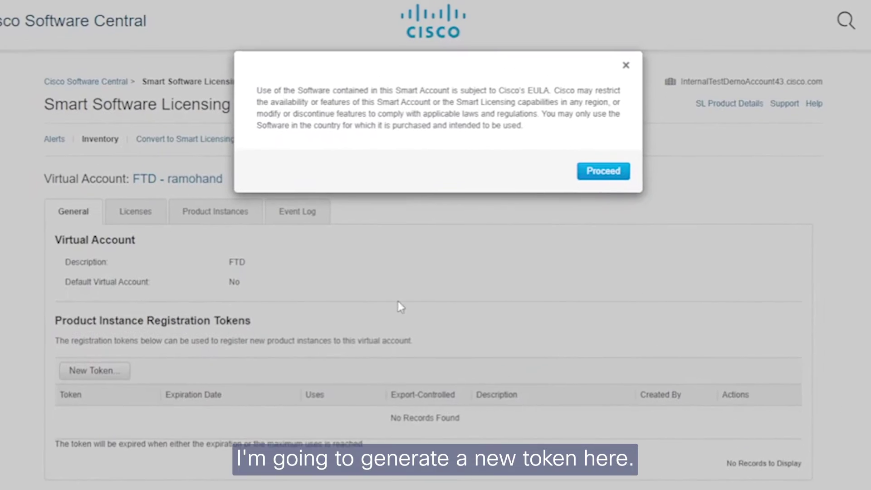
pyautogui.click(602, 174)
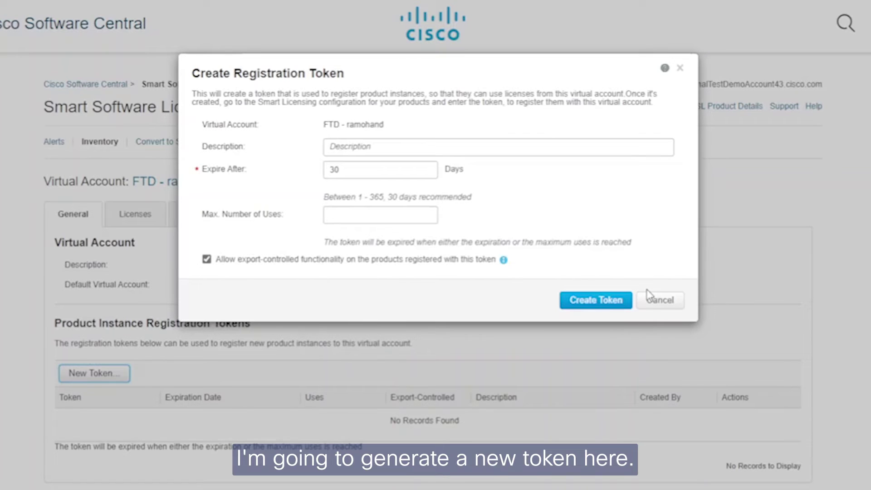
pyautogui.click(354, 144)
pyautogui.write('Fire')
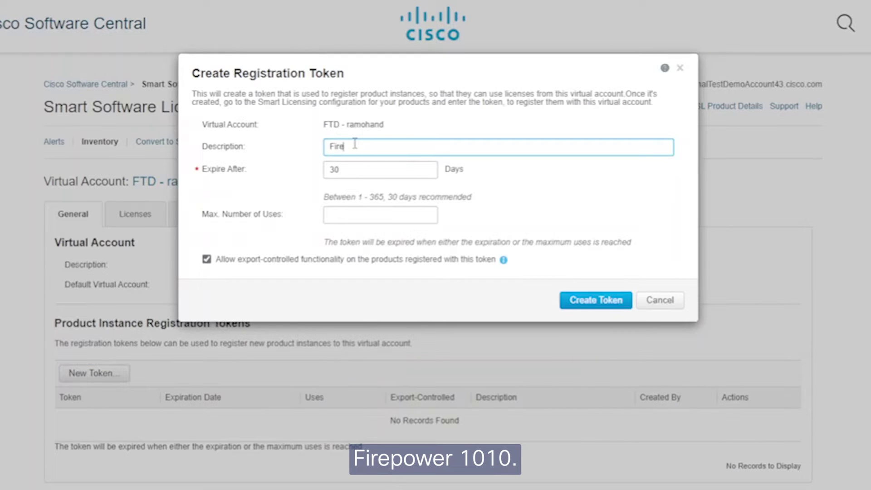
pyautogui.write('power 1010')
pyautogui.click(356, 213)
pyautogui.write('1')
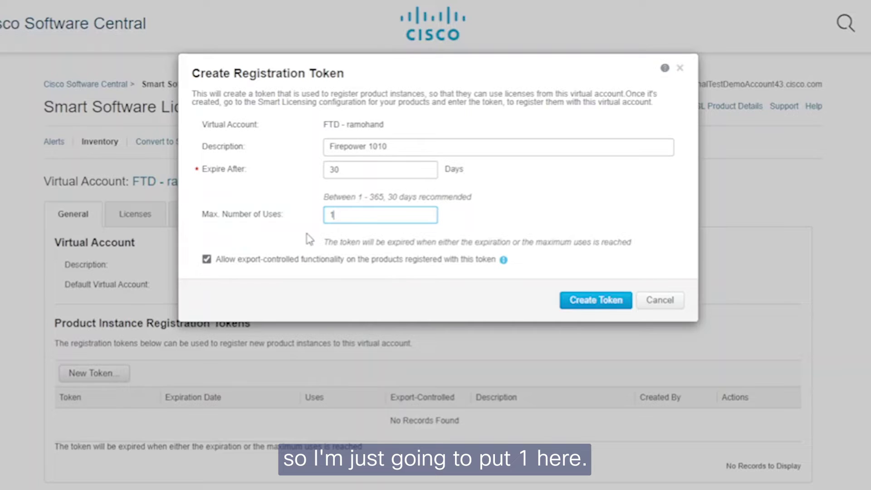
pyautogui.click(596, 301)
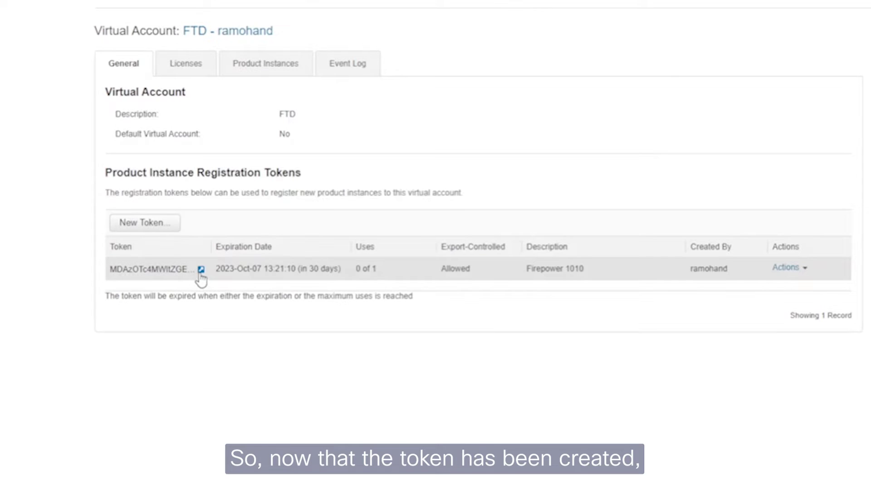
pyautogui.click(201, 271)
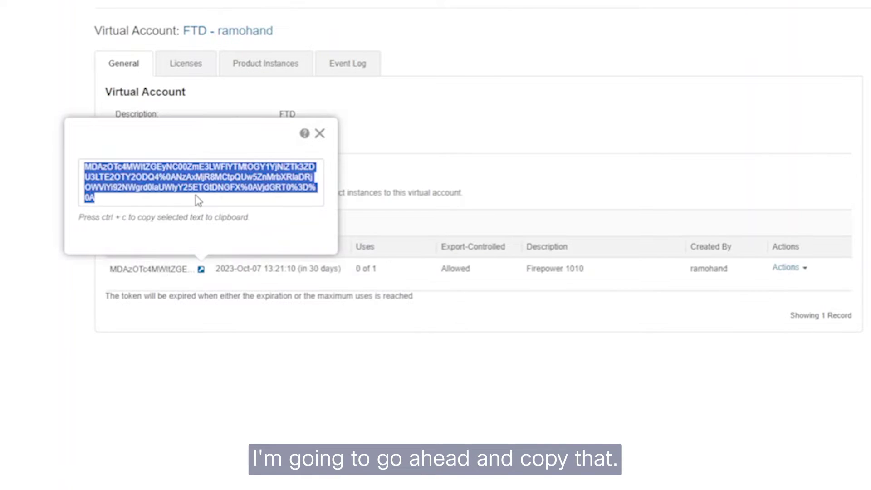
# - Paste the copied token, choose APJ Region, and submit the device registration
pyautogui.click(90, 12)
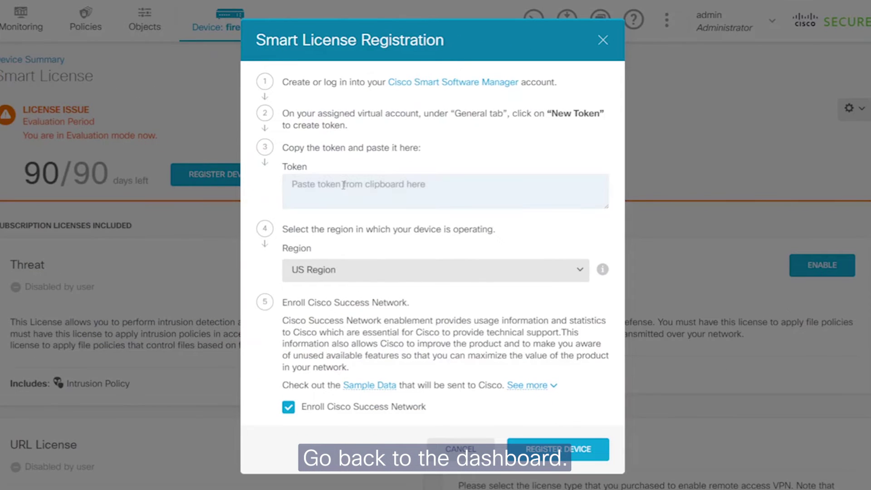
pyautogui.hotkey('ctrl', 'v')
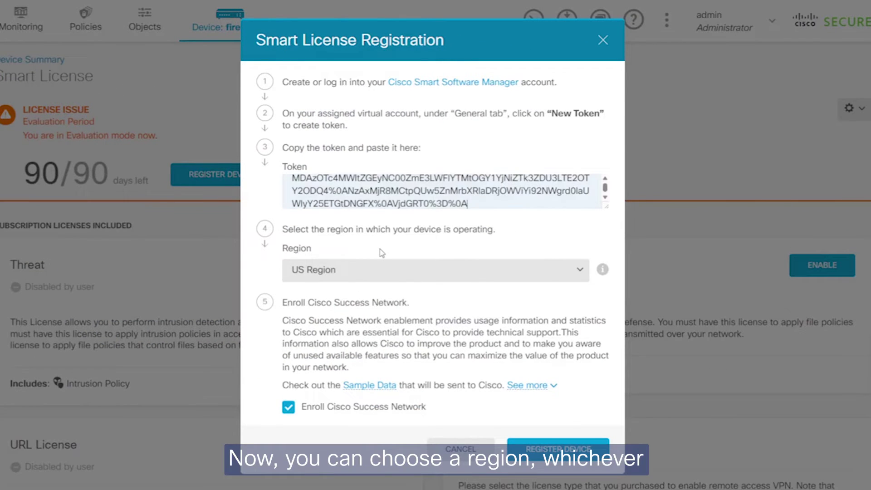
pyautogui.click(398, 272)
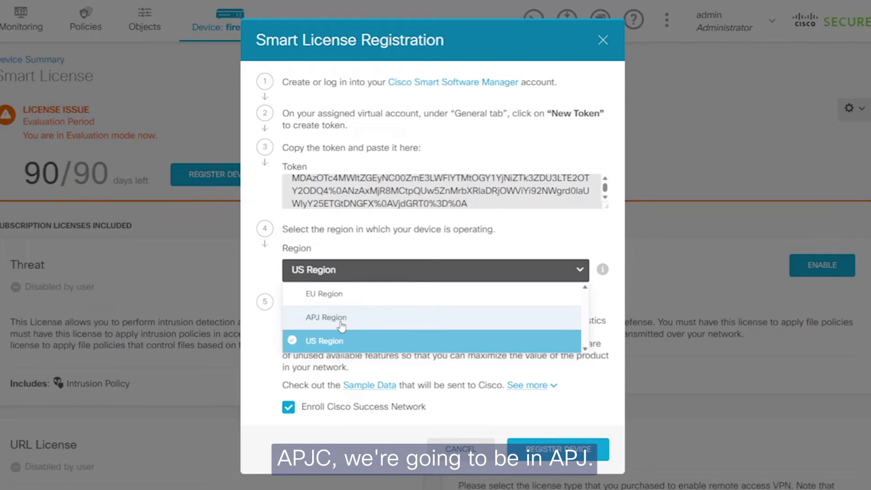
pyautogui.click(326, 317)
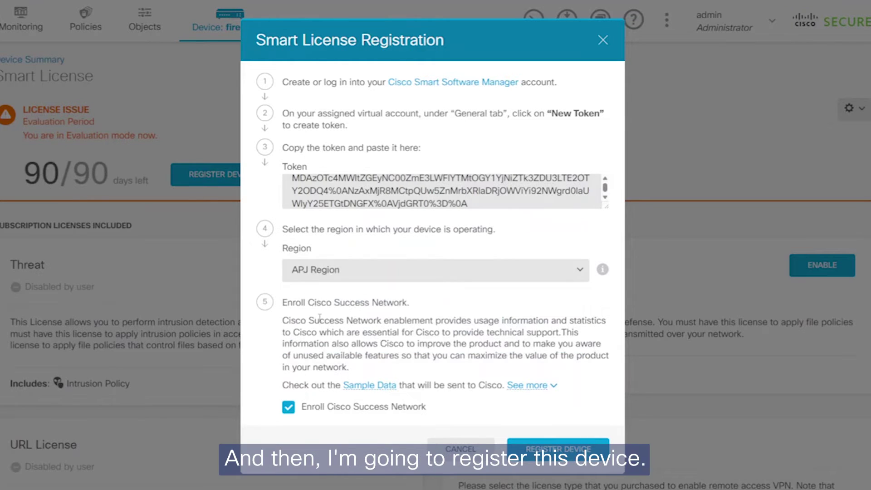
pyautogui.click(566, 449)
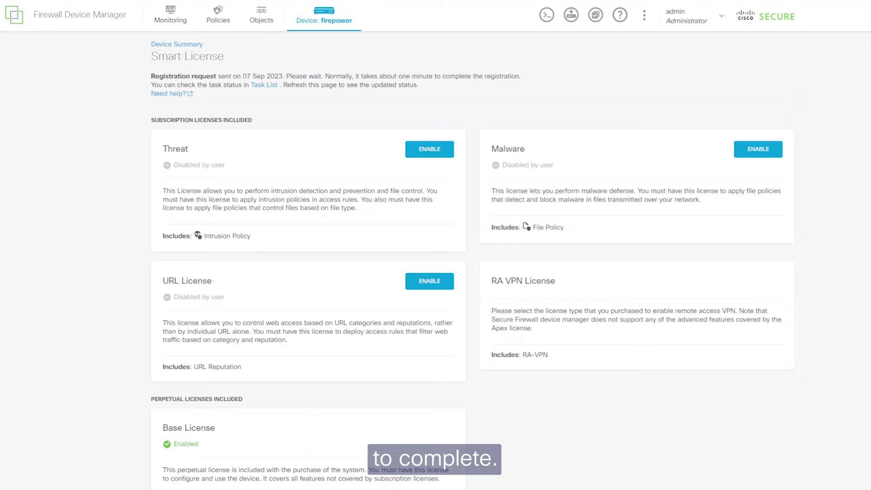
# - From the dashboard, check that the Smart License page reads CONNECTED with Sufficient License
pyautogui.click(329, 24)
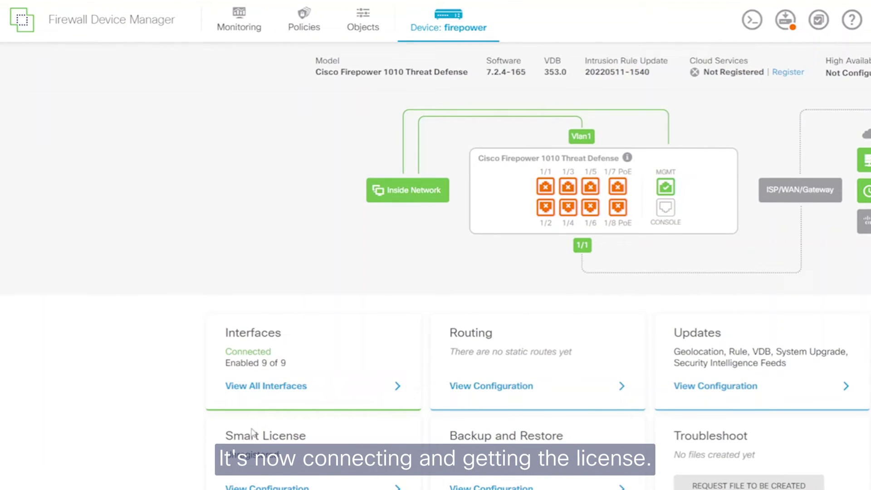
pyautogui.click(252, 432)
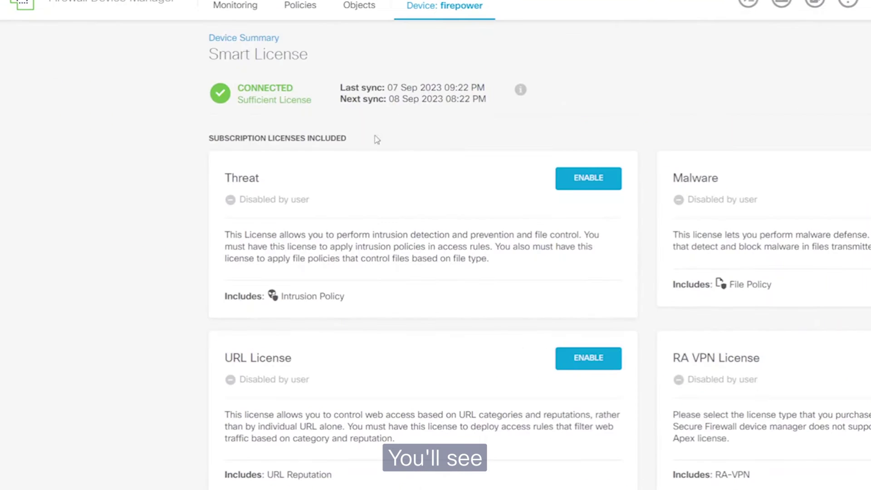
pyautogui.moveTo(240, 88); pyautogui.dragTo(278, 94)
pyautogui.click(241, 100)
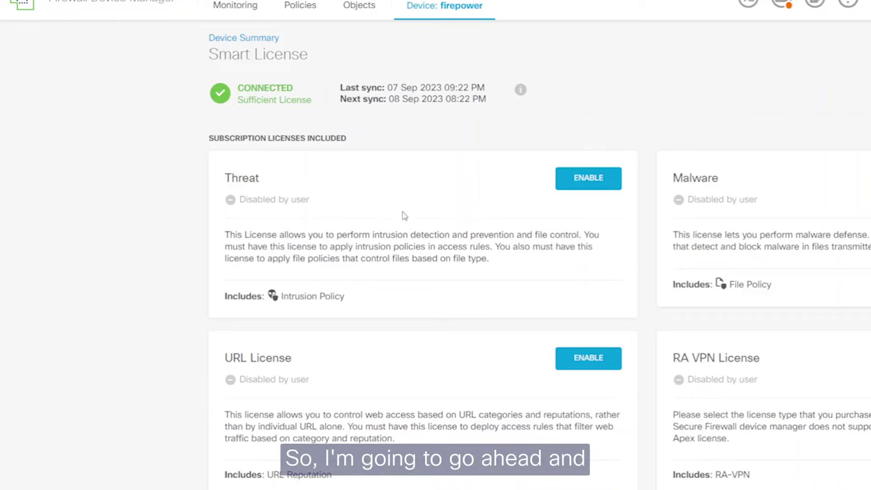
pyautogui.scroll(-1, 474, 315)
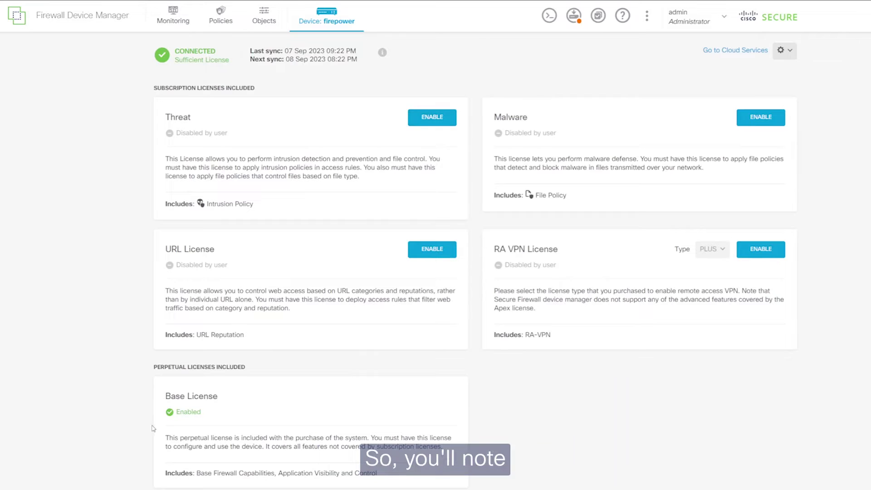
# - Enable the Threat, Malware and URL licenses, leaving RA VPN disabled
pyautogui.moveTo(166, 395); pyautogui.dragTo(215, 394)
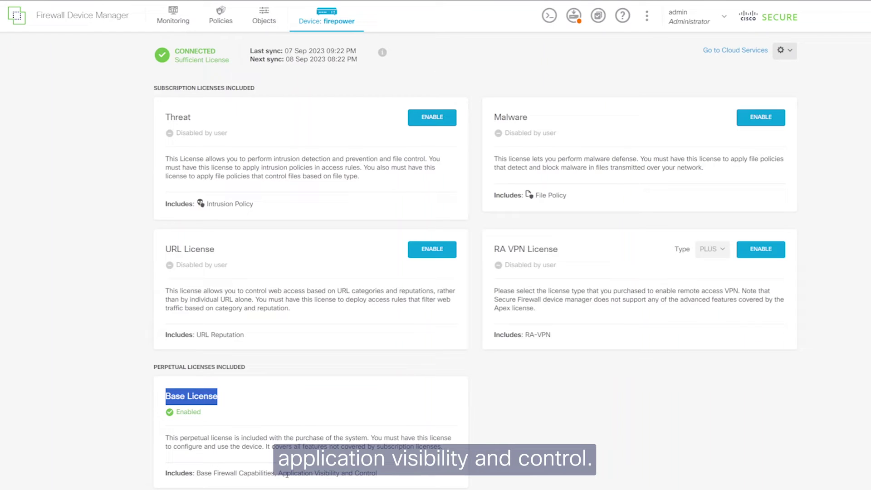
pyautogui.click(431, 118)
pyautogui.click(771, 116)
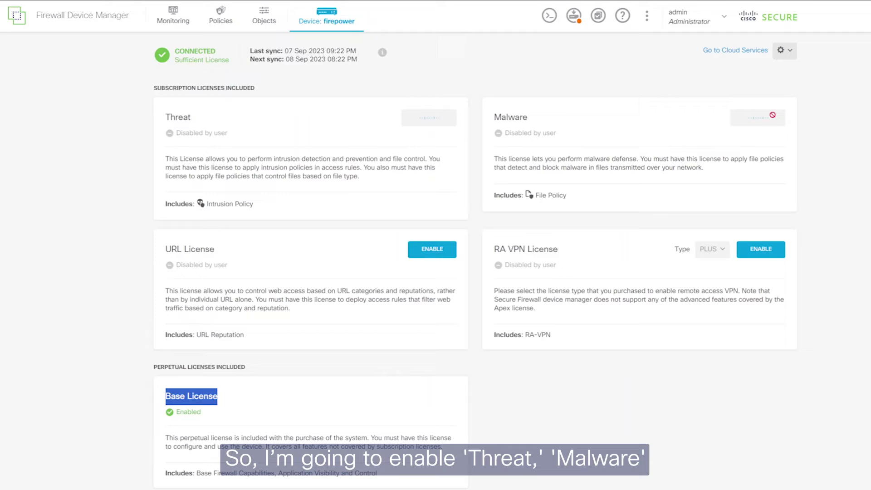
pyautogui.click(436, 249)
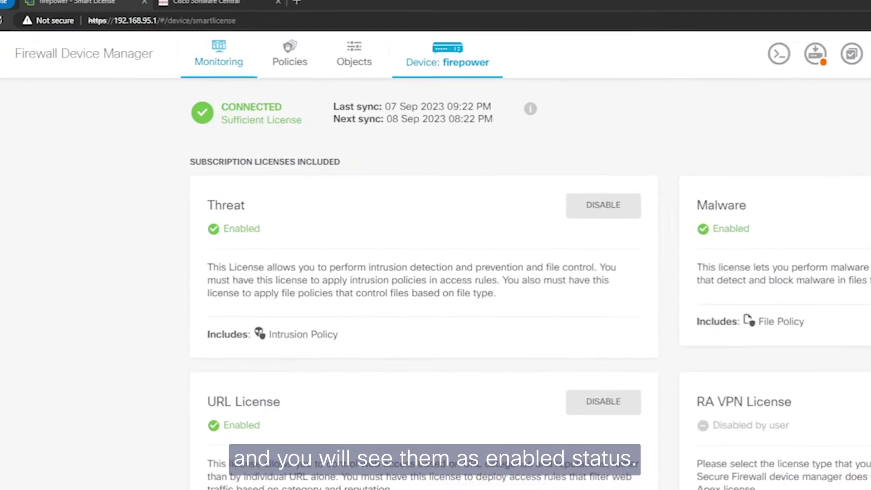
# - In Smart Software Manager, close the token popup and list the FPR1010 and Threat Defense licenses in use
pyautogui.click(243, 6)
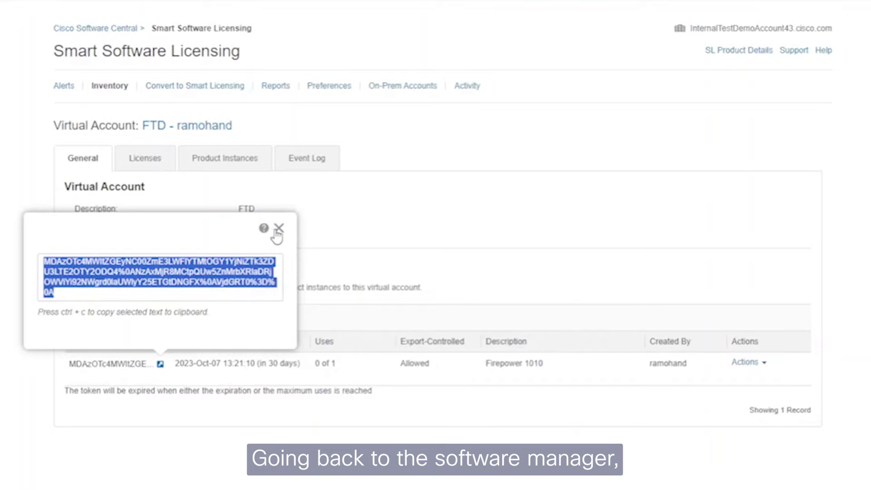
pyautogui.click(421, 273)
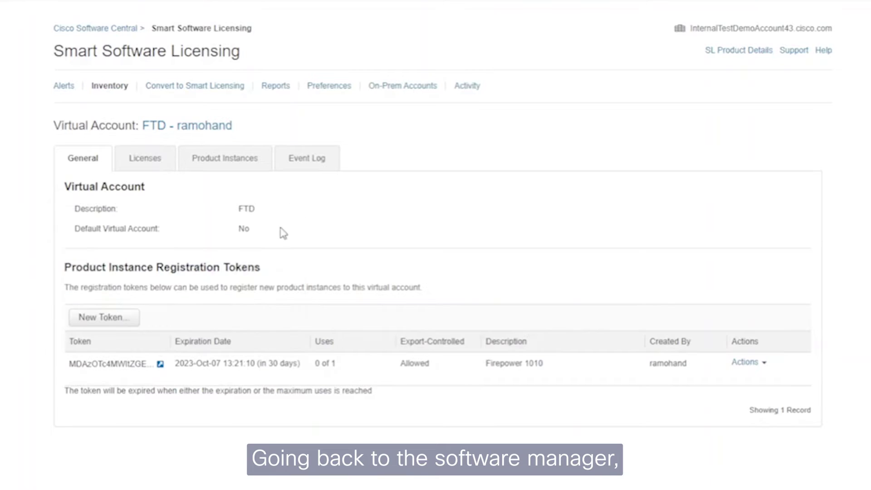
pyautogui.click(154, 162)
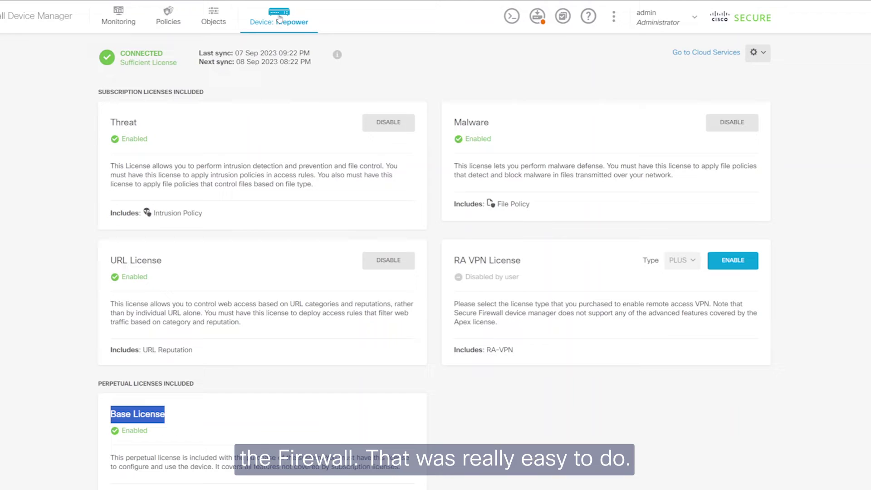
# - Return to the Device: firepower dashboard, now showing Cloud Services Connected
pyautogui.click(282, 18)
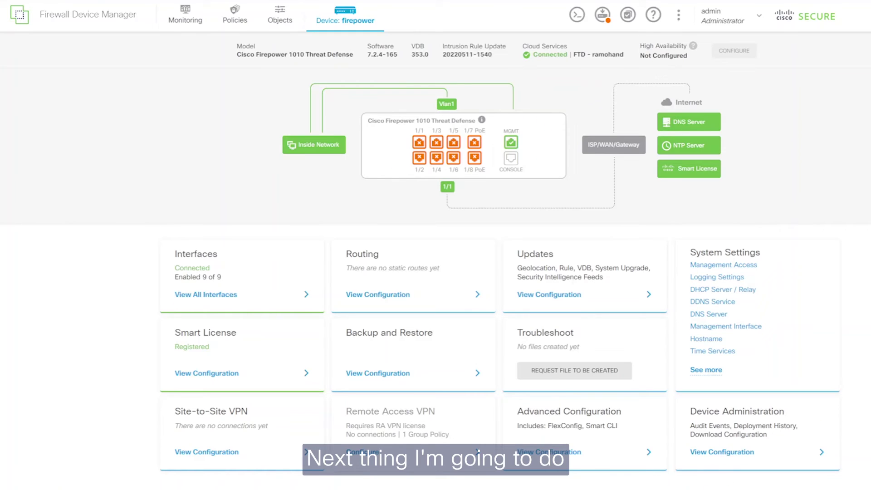
# - Set Intrusion Rule updates to Weekly, Tuesdays, 03:00 UTC, with automatic deployment, and save
pyautogui.click(549, 295)
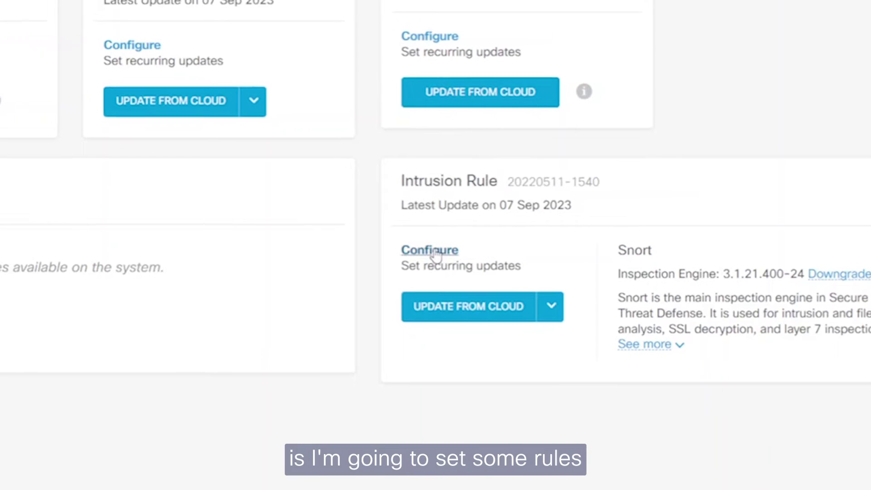
pyautogui.click(433, 253)
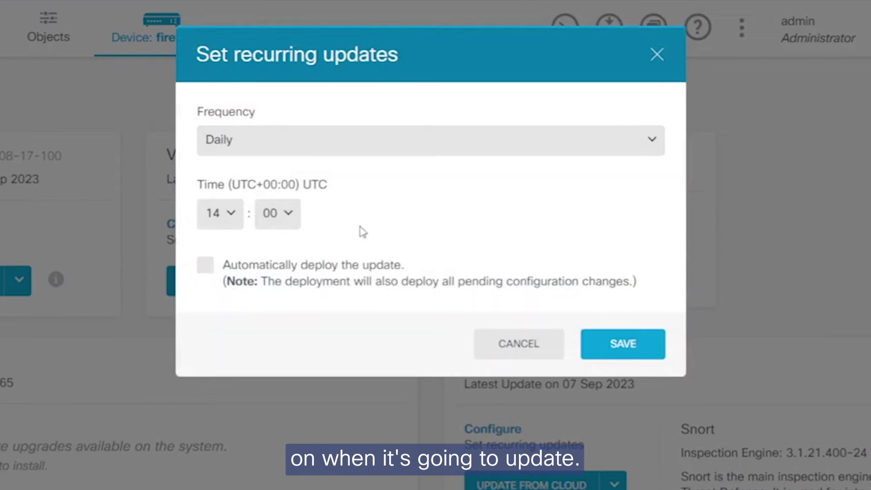
pyautogui.click(333, 148)
pyautogui.click(262, 220)
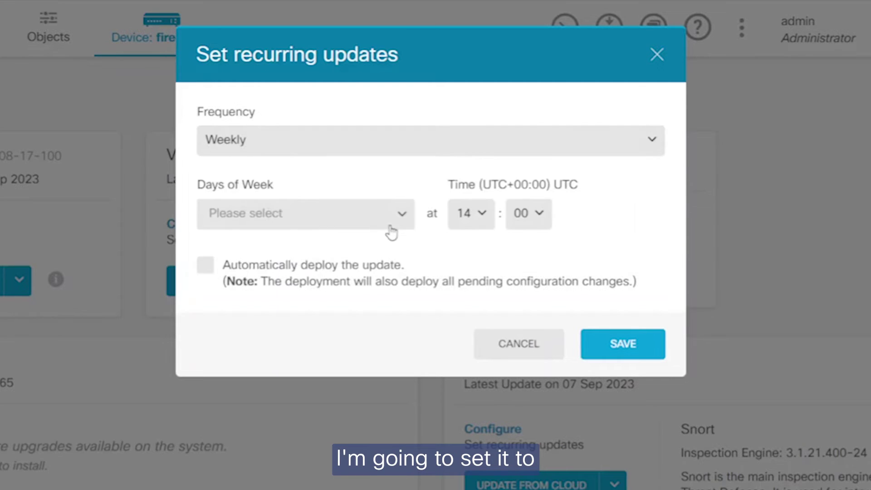
pyautogui.click(291, 210)
pyautogui.click(287, 287)
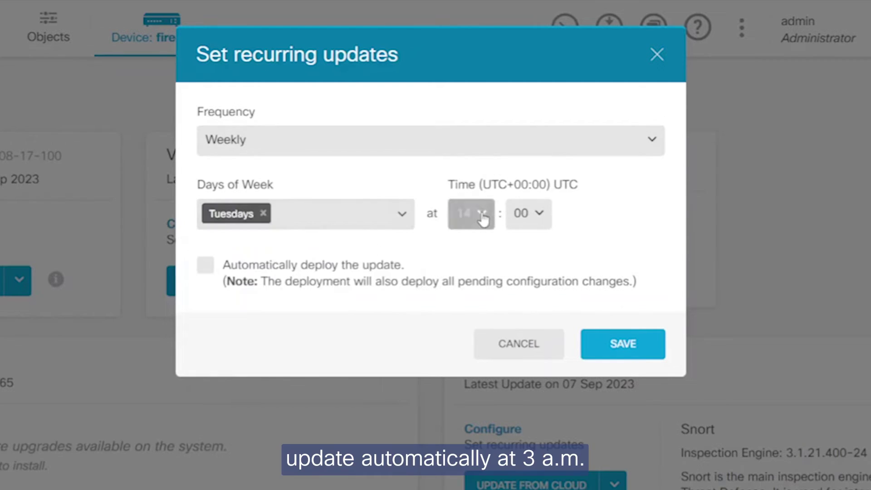
pyautogui.click(482, 219)
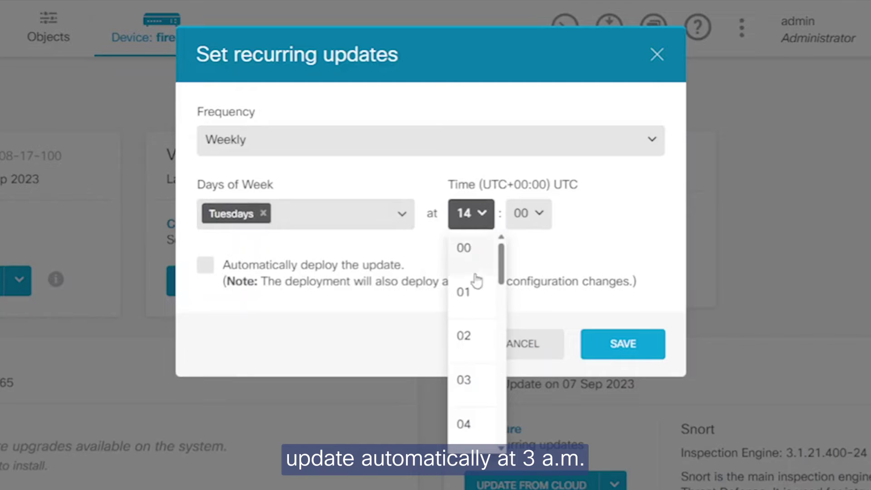
pyautogui.click(472, 377)
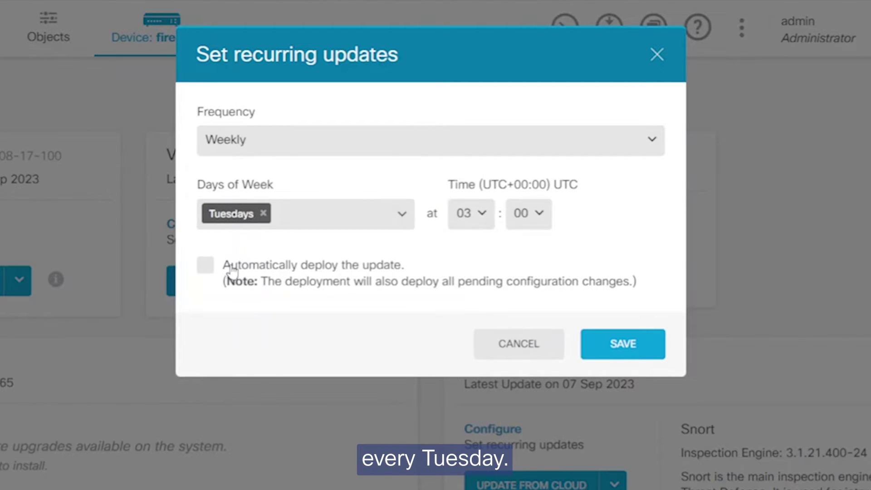
pyautogui.click(205, 265)
pyautogui.click(624, 344)
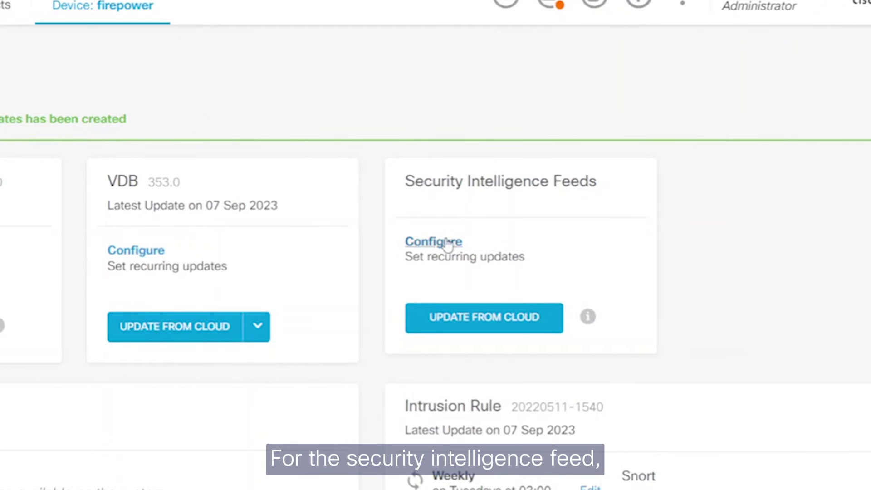
# - Schedule Security Intelligence Feeds updates Hourly at minute 00 and save
pyautogui.click(440, 246)
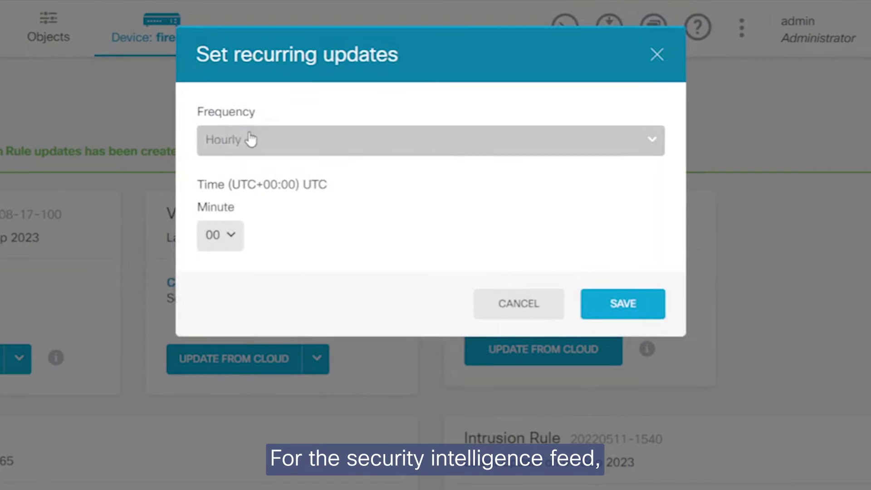
pyautogui.click(251, 138)
pyautogui.click(251, 140)
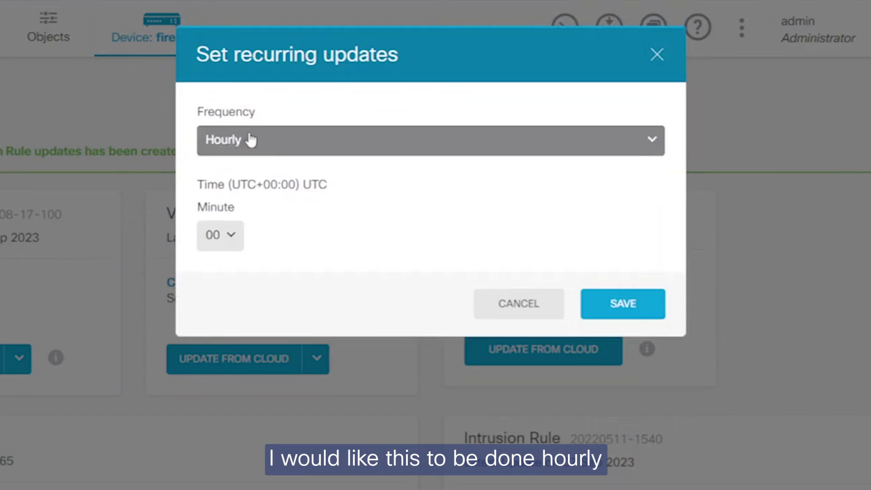
pyautogui.click(230, 238)
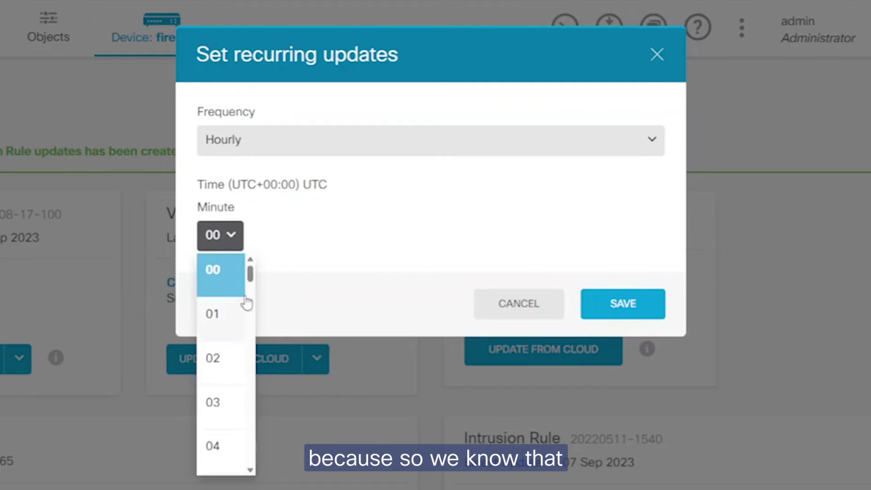
pyautogui.click(330, 245)
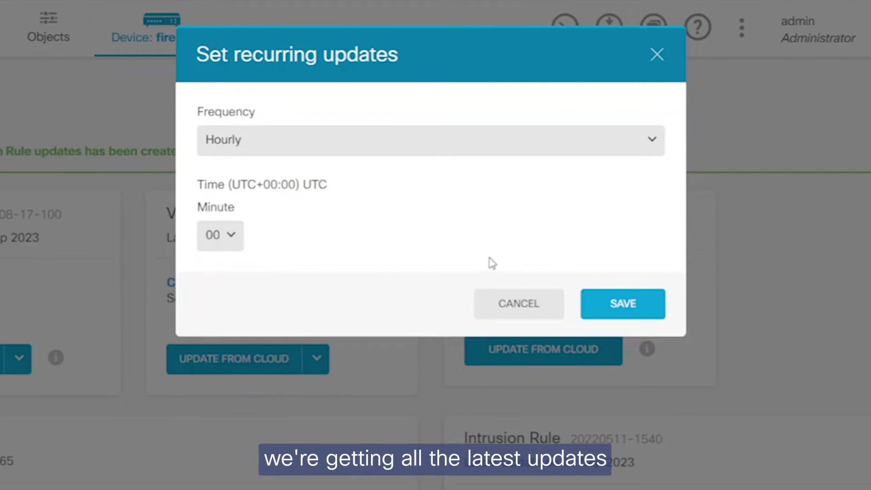
pyautogui.click(637, 310)
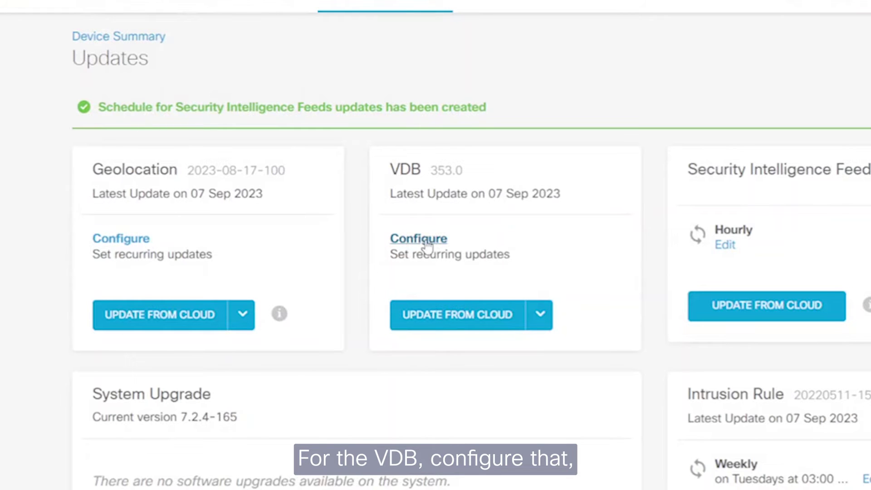
# - Schedule VDB updates Weekly on Wednesdays at 03:00 and save
pyautogui.click(419, 241)
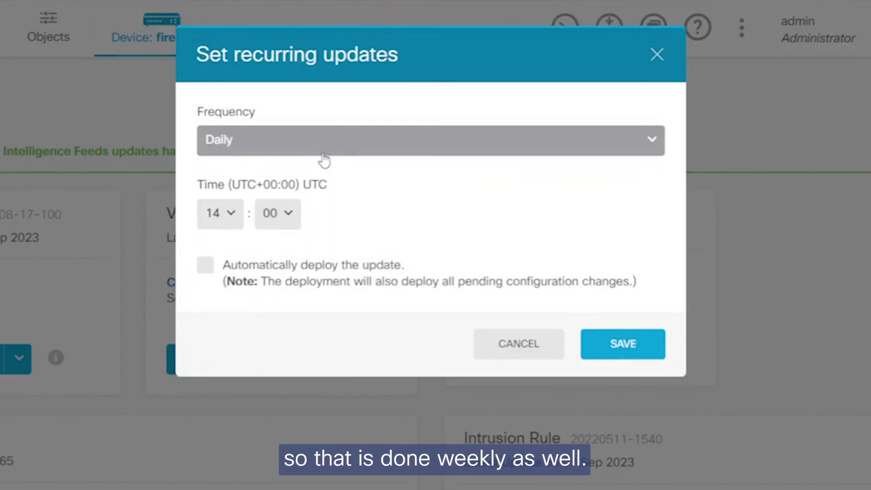
pyautogui.click(322, 152)
pyautogui.click(276, 211)
pyautogui.click(276, 213)
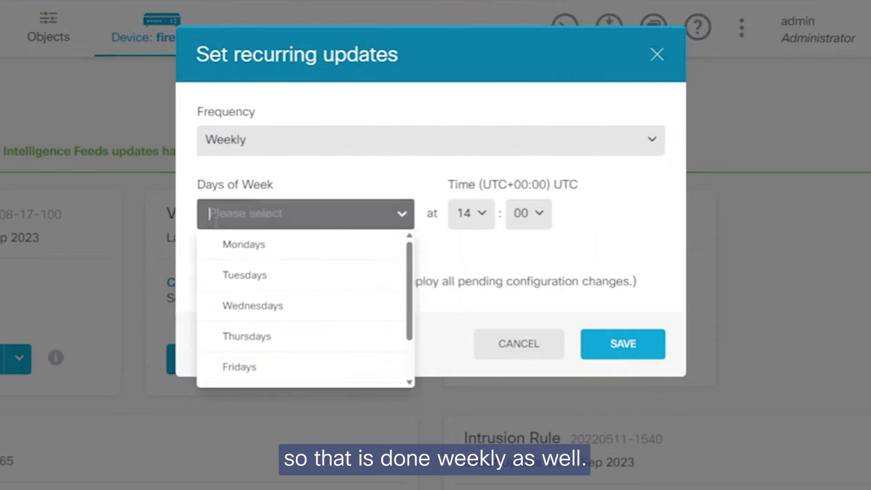
pyautogui.click(305, 311)
pyautogui.click(480, 226)
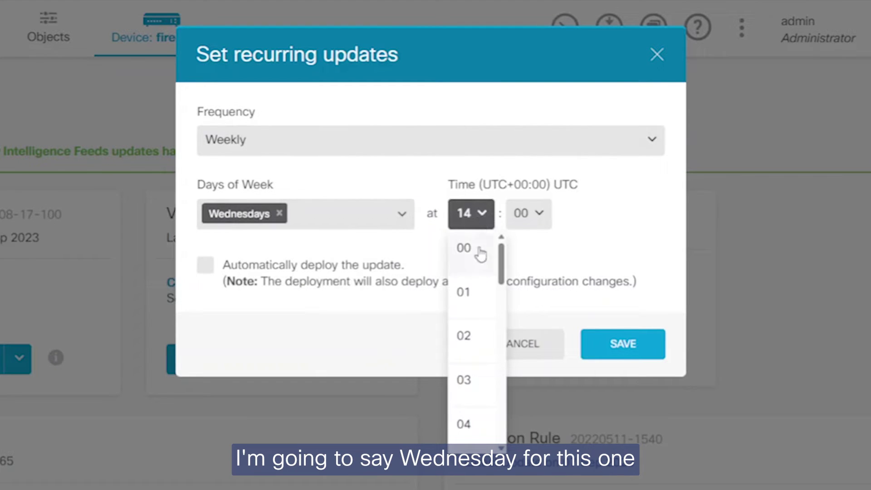
pyautogui.click(463, 387)
pyautogui.click(630, 347)
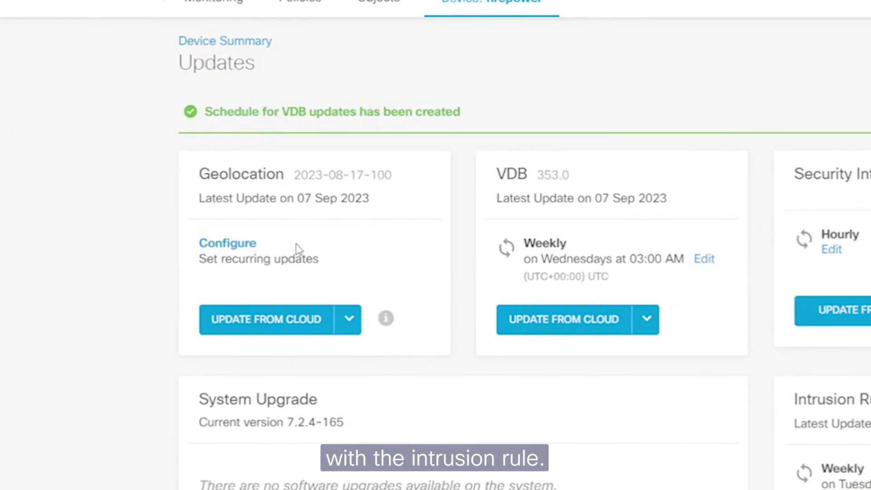
# - Set Geolocation updates to Daily at hour 04, minute 00 UTC, and save
pyautogui.click(228, 244)
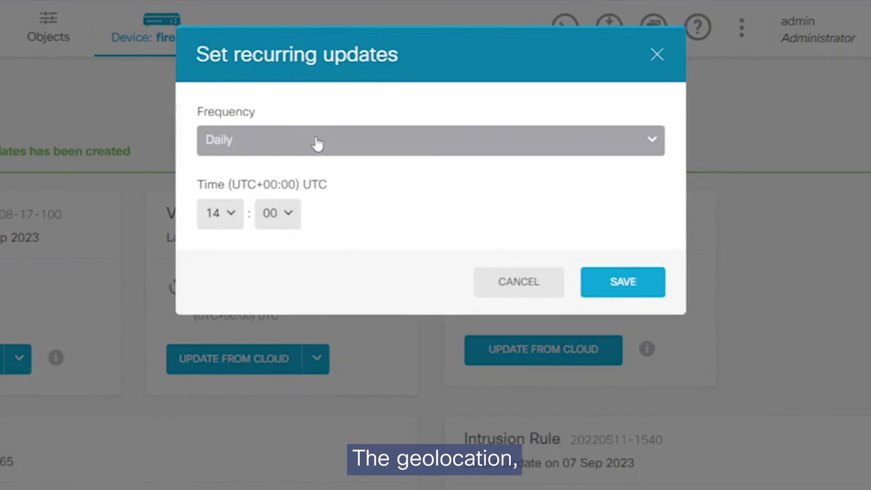
pyautogui.click(318, 143)
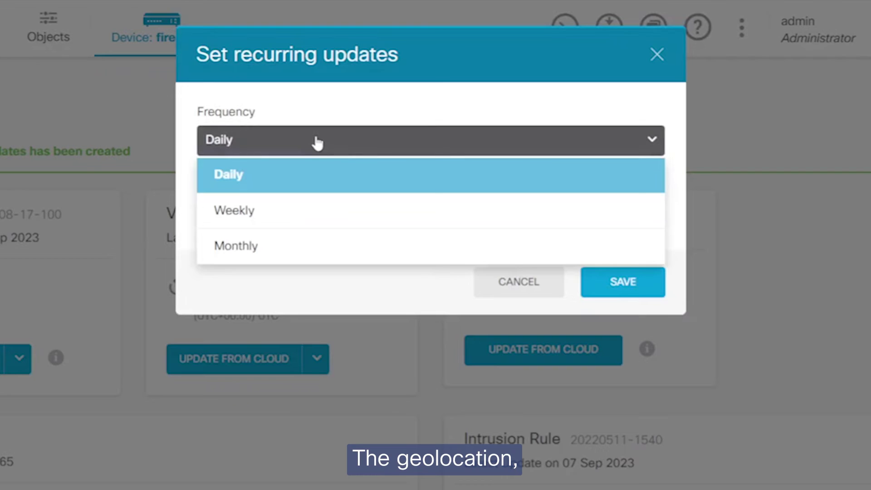
pyautogui.click(266, 184)
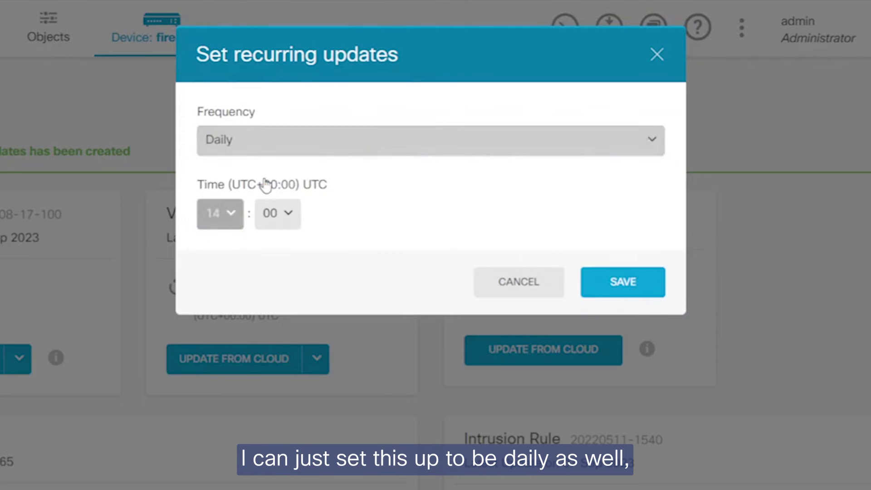
pyautogui.click(222, 224)
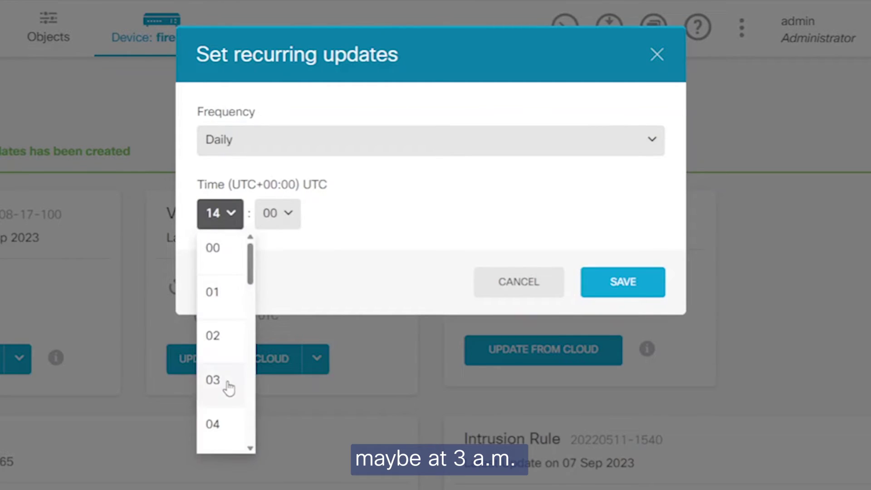
pyautogui.click(227, 383)
pyautogui.click(213, 224)
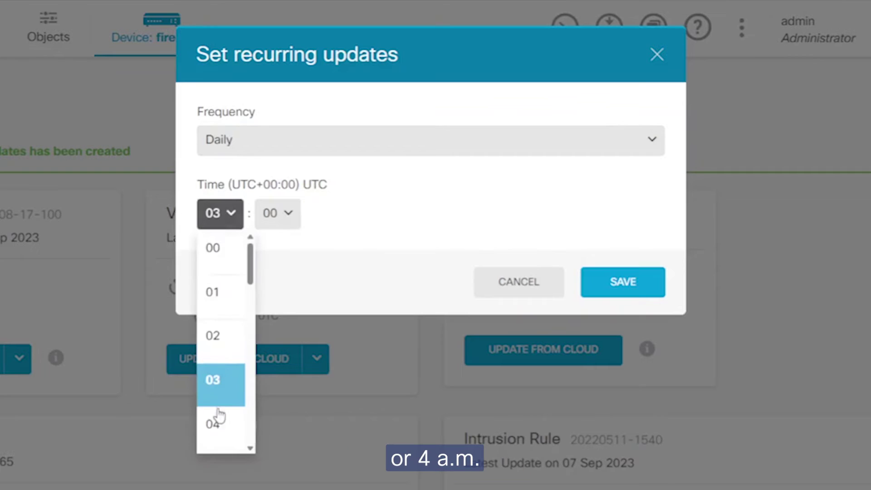
pyautogui.click(218, 419)
pyautogui.click(628, 293)
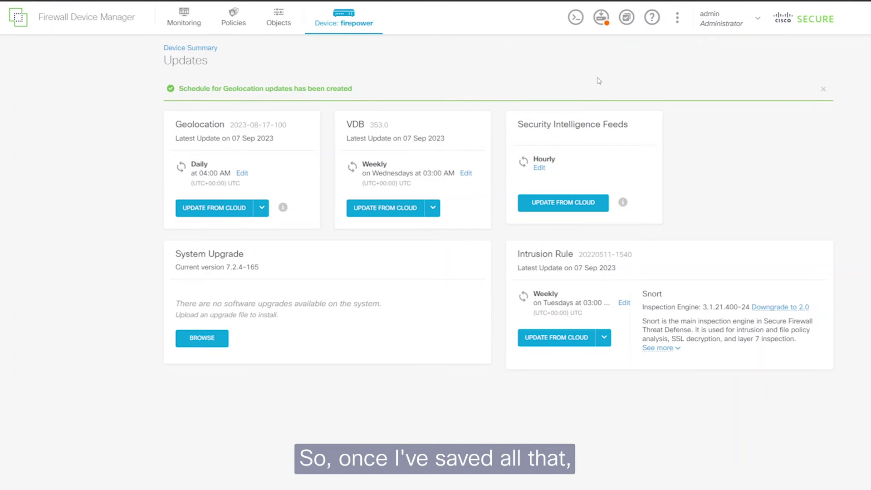
# - Deploy all pending changes, review the Task List, then return to the Device: firepower dashboard
pyautogui.click(601, 17)
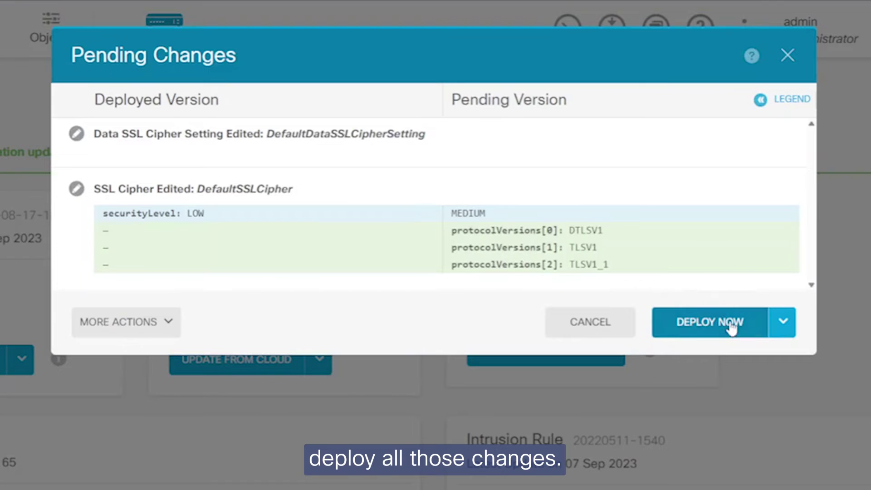
pyautogui.click(705, 329)
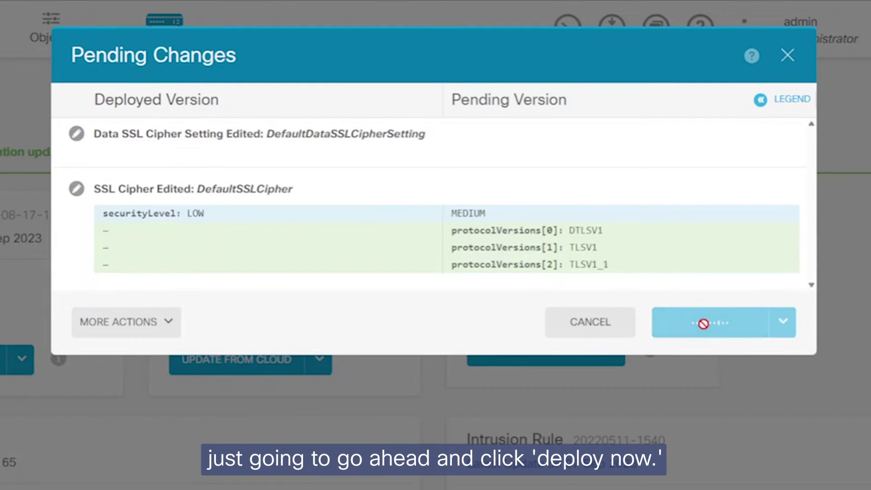
pyautogui.click(488, 26)
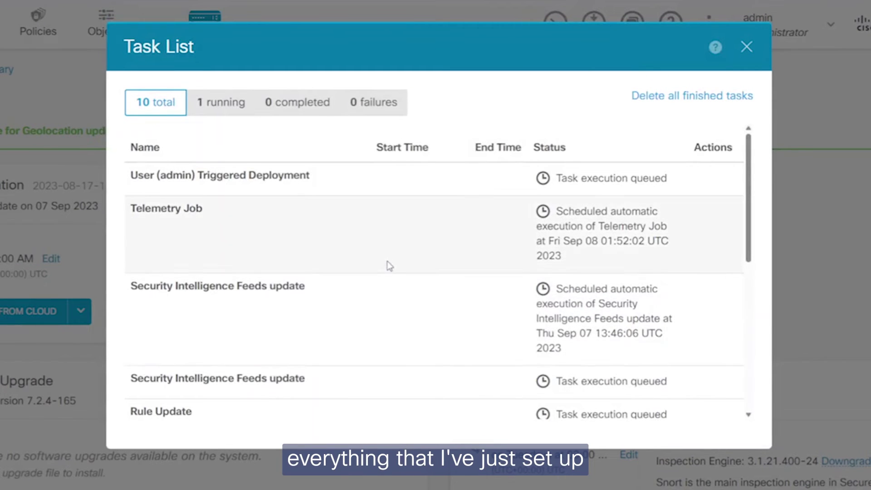
pyautogui.scroll(-3, 387, 264)
pyautogui.scroll(-4, 393, 334)
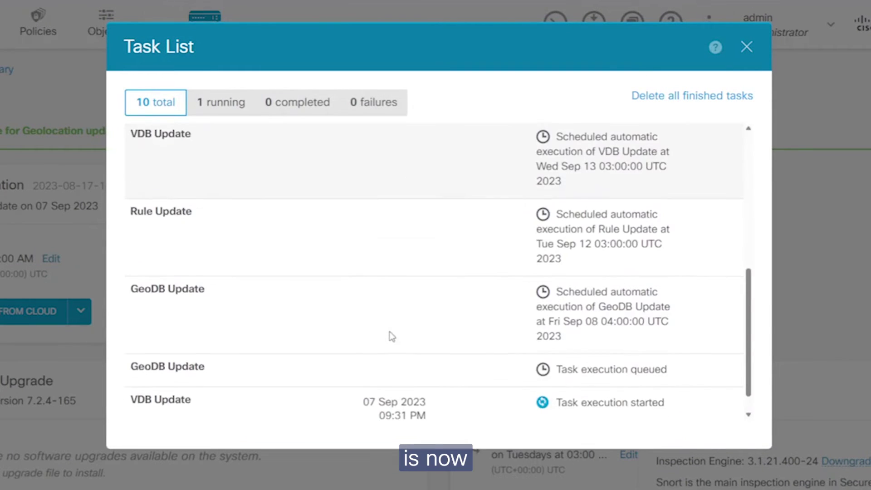
pyautogui.scroll(6, 391, 336)
pyautogui.scroll(2, 391, 337)
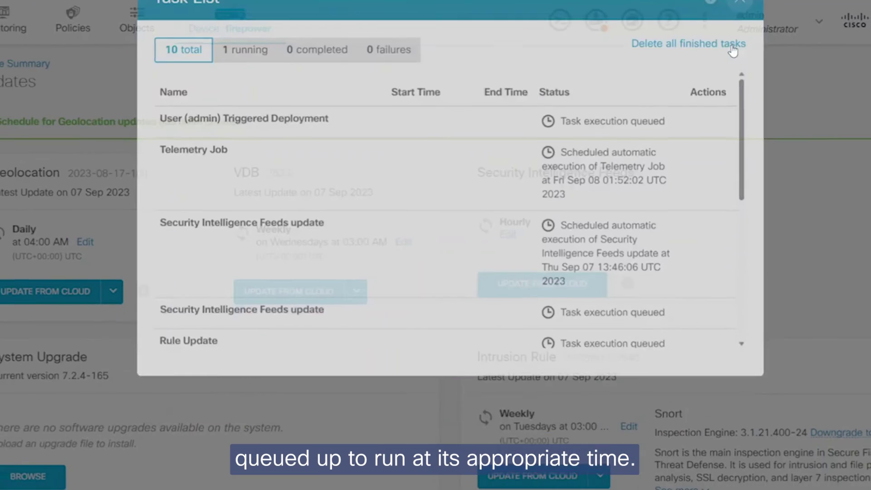
pyautogui.click(747, 47)
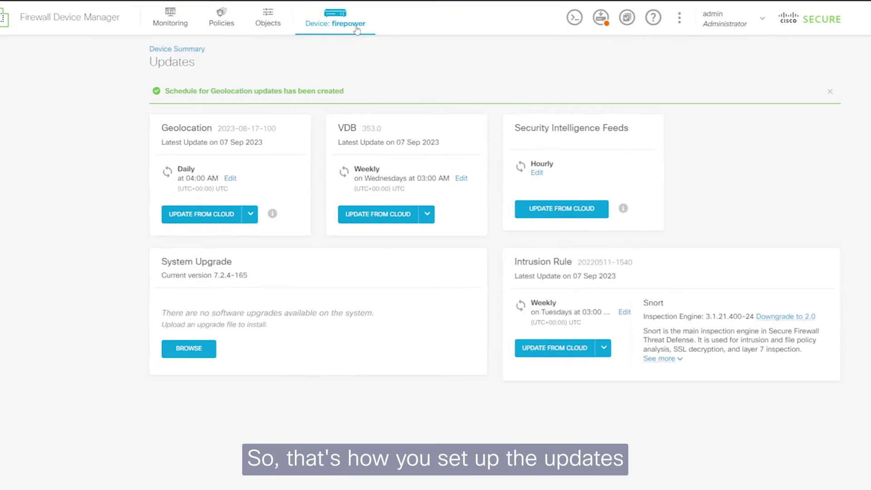
pyautogui.click(346, 19)
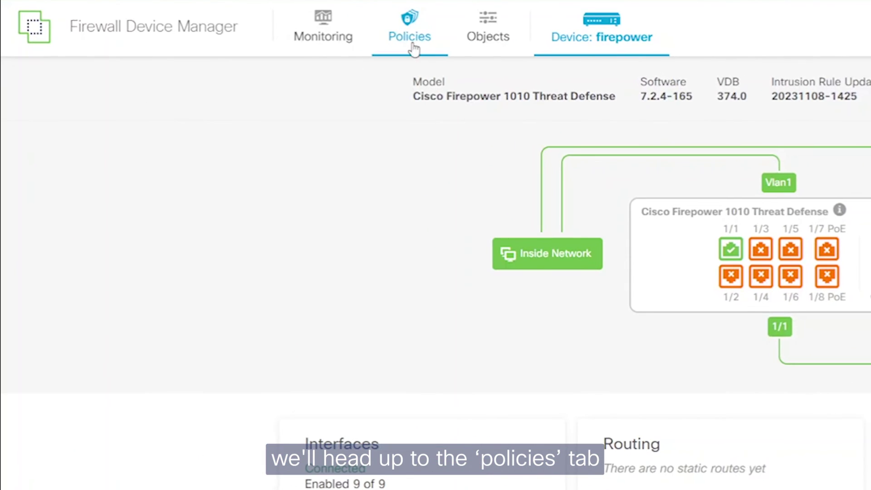
# - In Policies, go to the Security Intelligence step and enable Security Intelligence
pyautogui.click(411, 39)
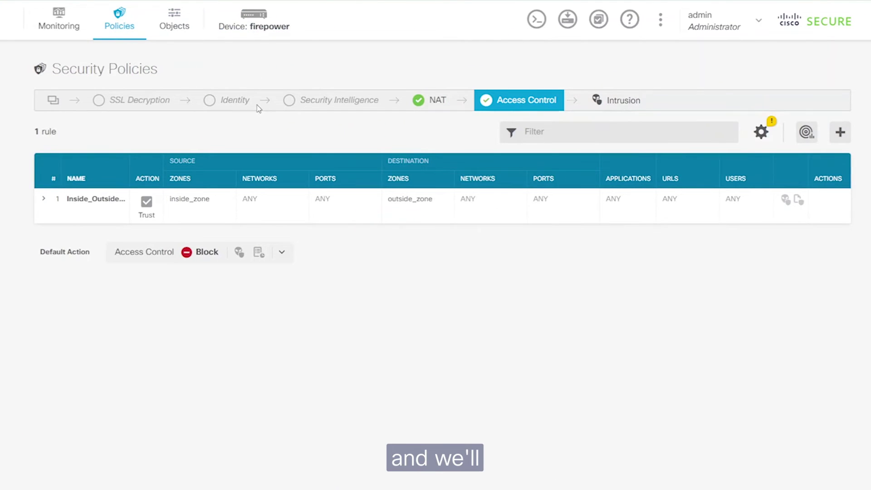
pyautogui.click(326, 106)
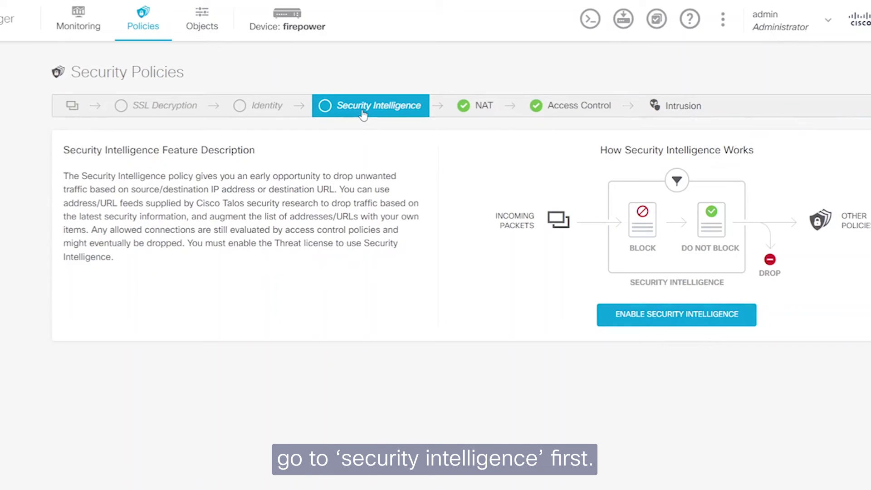
pyautogui.click(684, 319)
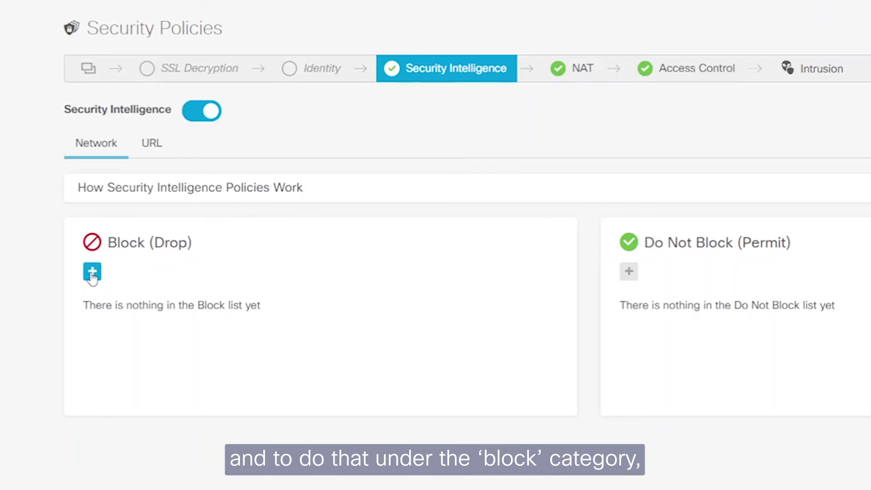
# - Under Block (Drop), select network feeds attackers through malicious, including bogon, cnc, high_risk and ioc
pyautogui.click(92, 272)
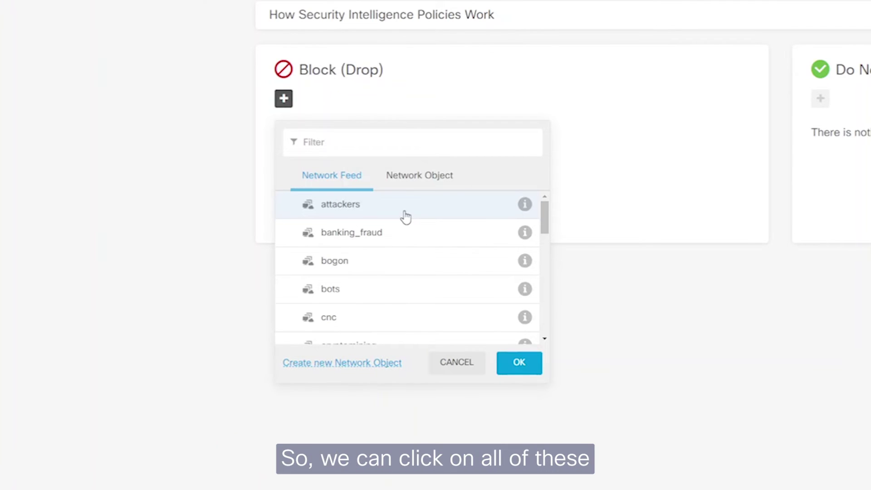
pyautogui.click(419, 216)
pyautogui.click(422, 243)
pyautogui.click(424, 267)
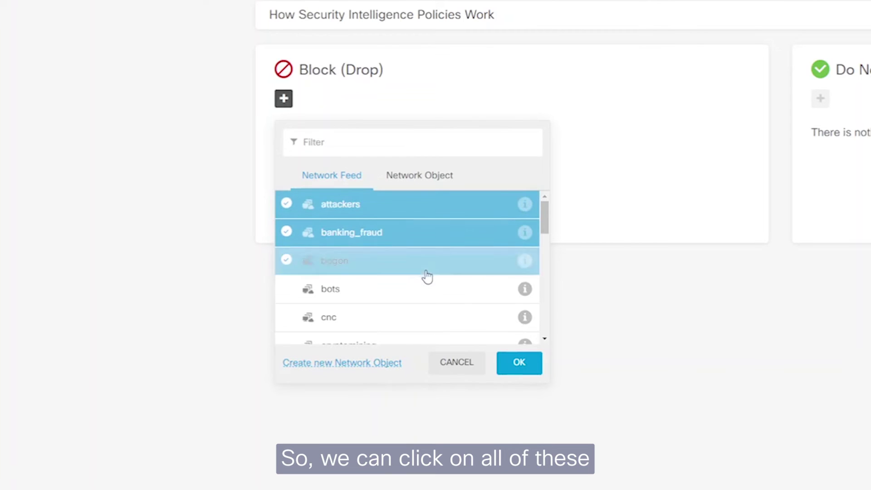
pyautogui.click(425, 290)
pyautogui.click(444, 319)
pyautogui.scroll(-2, 430, 295)
pyautogui.click(423, 281)
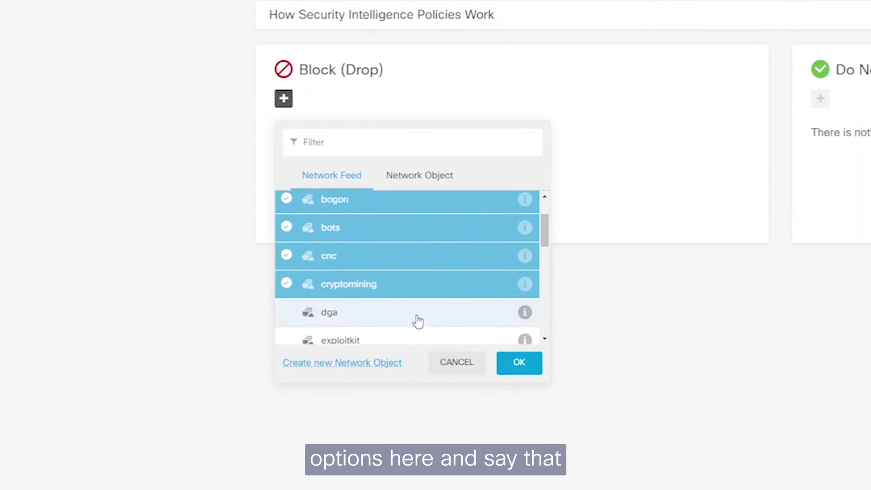
pyautogui.click(418, 311)
pyautogui.scroll(-2, 417, 311)
pyautogui.click(426, 283)
pyautogui.click(427, 306)
pyautogui.scroll(-2, 428, 312)
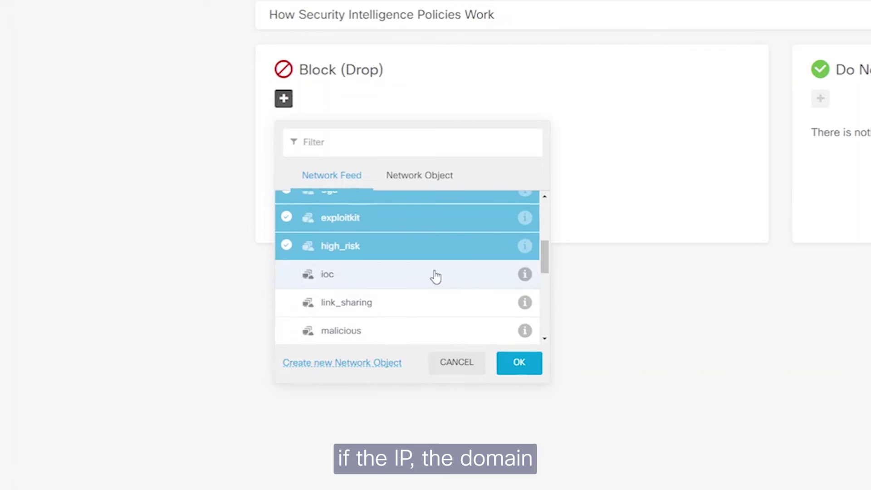
pyautogui.click(436, 276)
pyautogui.click(446, 313)
pyautogui.click(437, 329)
# - Also select malware through tor_exit_node, including phishing and spam, and add them to the Block list
pyautogui.scroll(-4, 434, 303)
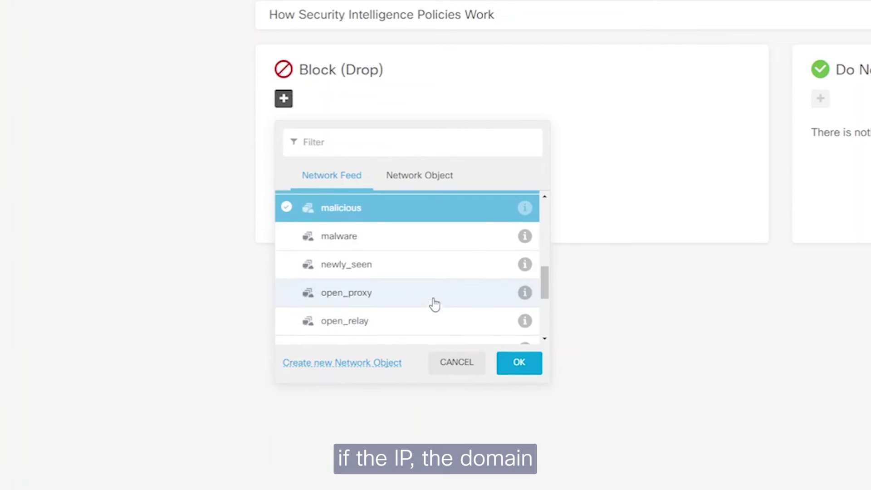
pyautogui.click(426, 239)
pyautogui.click(428, 272)
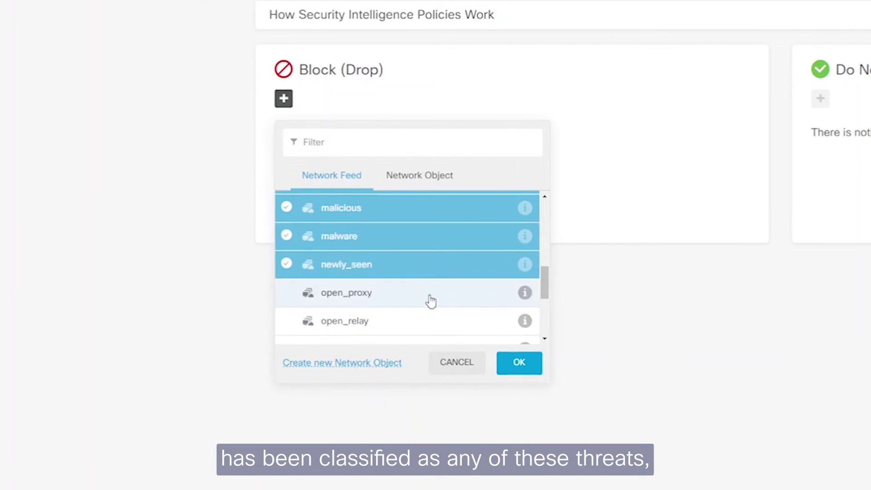
pyautogui.click(429, 297)
pyautogui.click(427, 326)
pyautogui.scroll(-2, 409, 303)
pyautogui.click(410, 299)
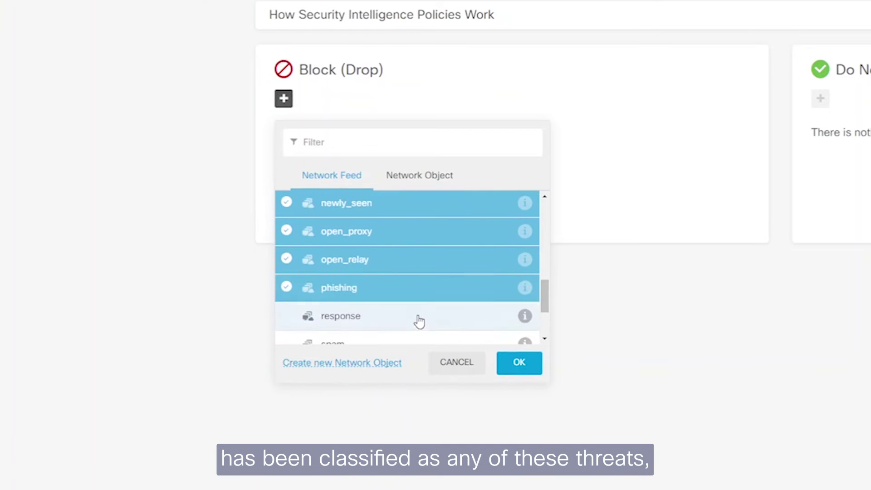
pyautogui.click(418, 323)
pyautogui.scroll(-3, 414, 290)
pyautogui.click(412, 255)
pyautogui.click(413, 276)
pyautogui.click(415, 303)
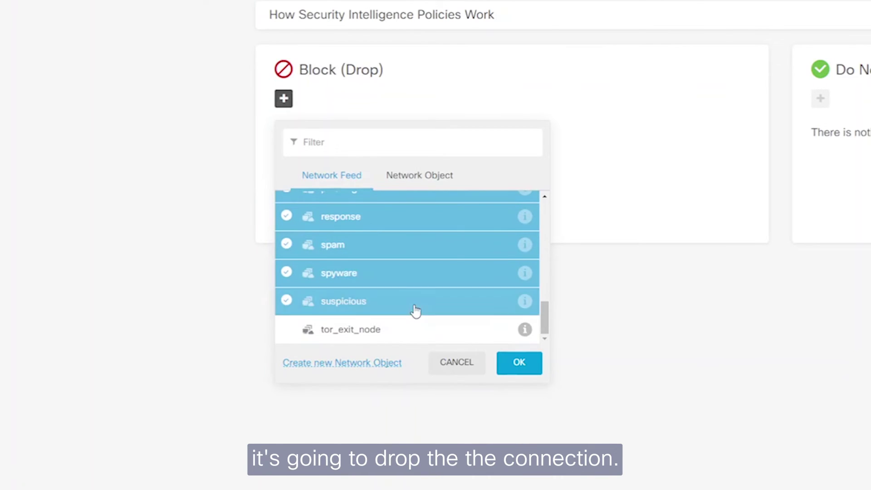
pyautogui.click(423, 326)
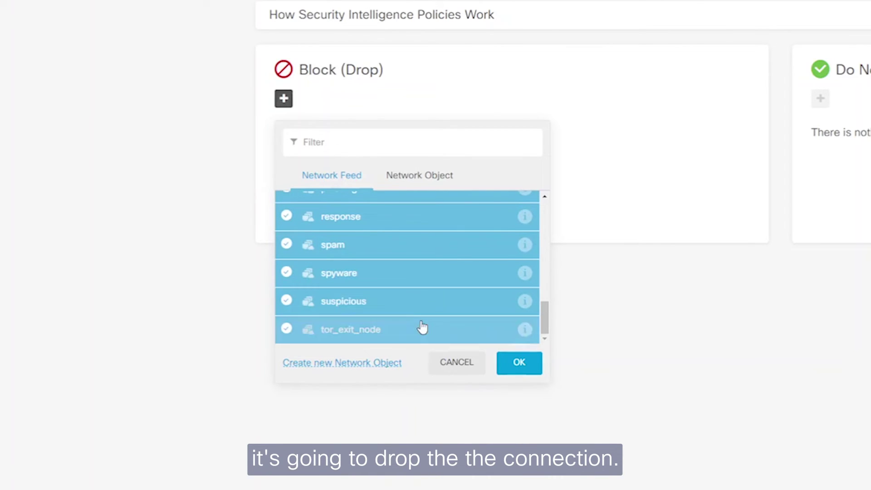
pyautogui.click(517, 365)
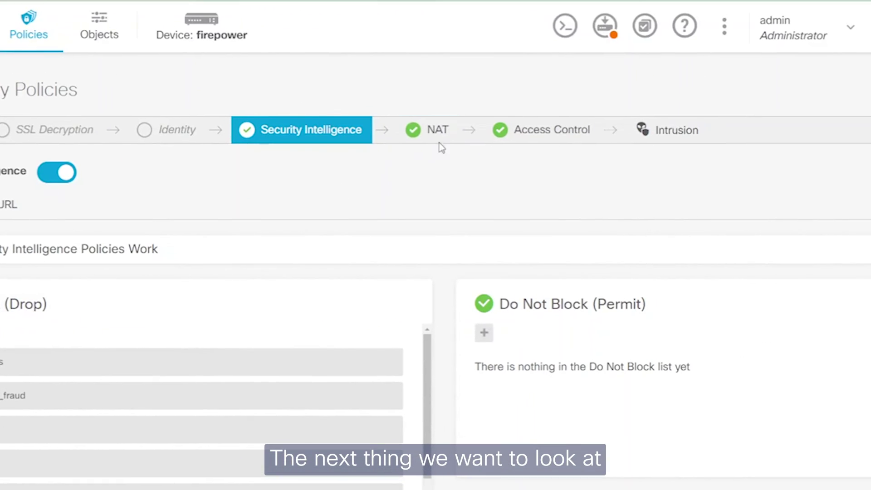
# - Review the NAT rule, then view the Access Control policy with its inside-to-outside Trust rule
pyautogui.click(454, 132)
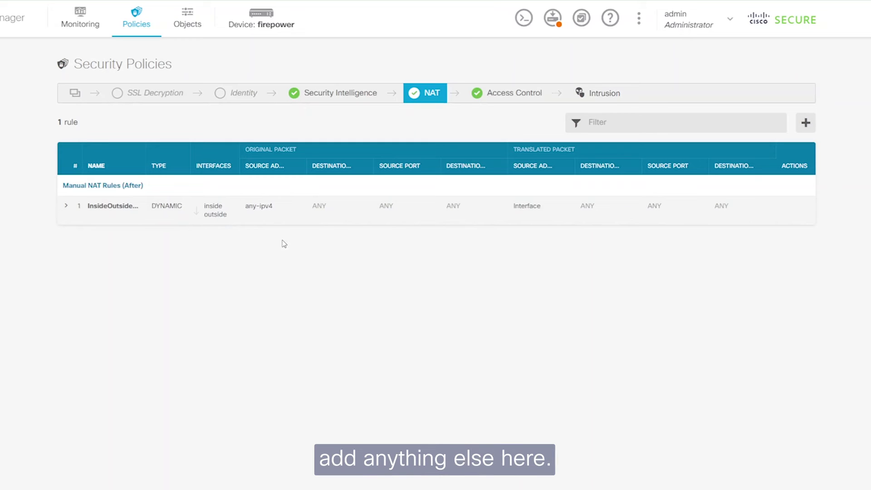
pyautogui.click(502, 91)
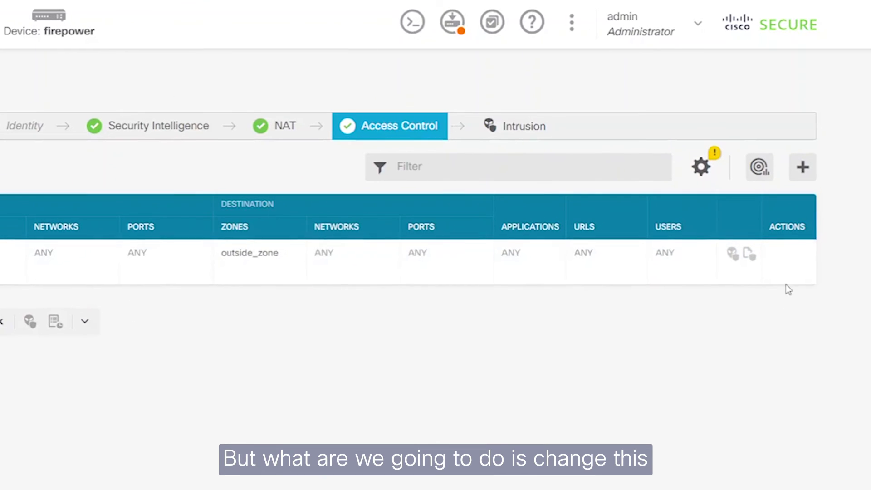
# - Set Inside_Outside_Rule to Allow with Balanced Security and Connectivity intrusion and Block Malware All file policies
pyautogui.click(781, 255)
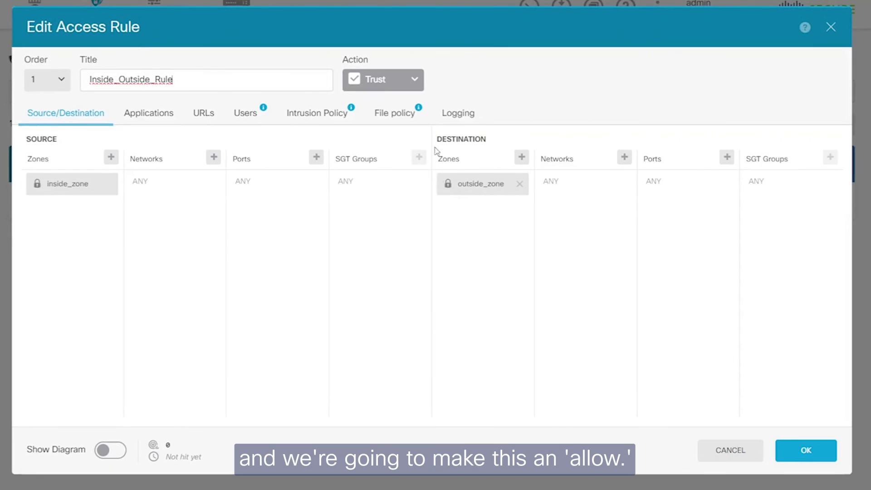
pyautogui.click(397, 88)
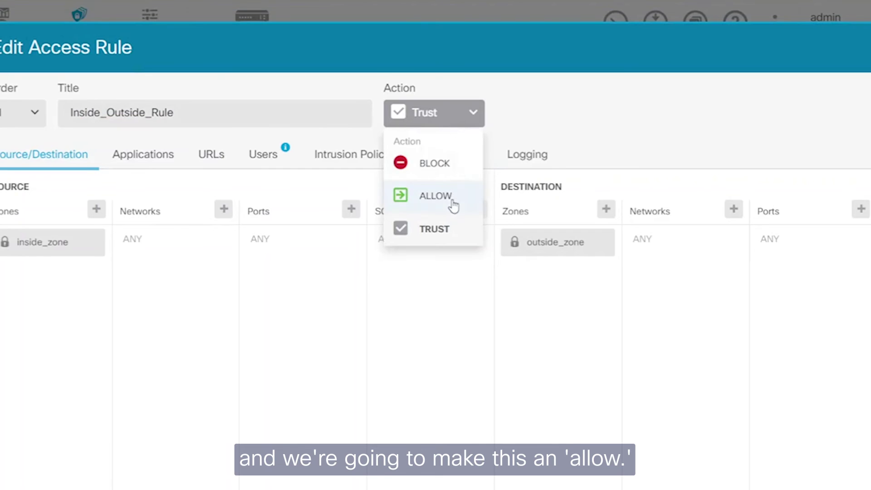
pyautogui.click(408, 161)
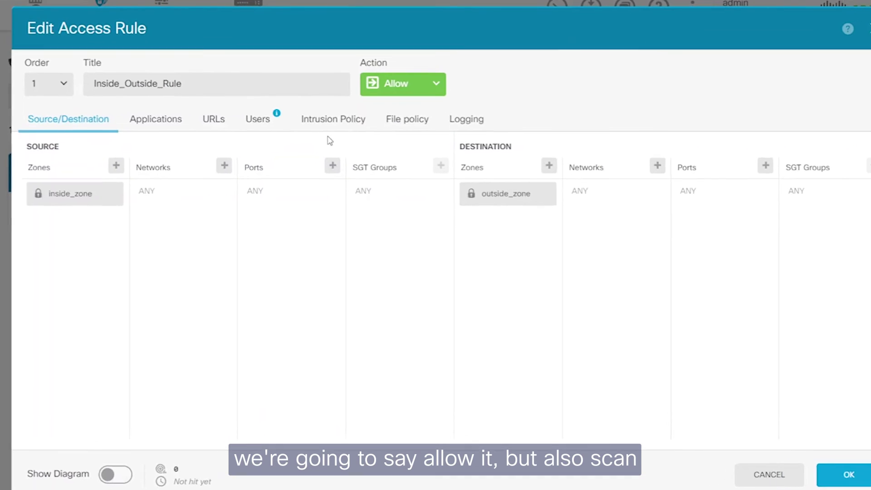
pyautogui.click(384, 148)
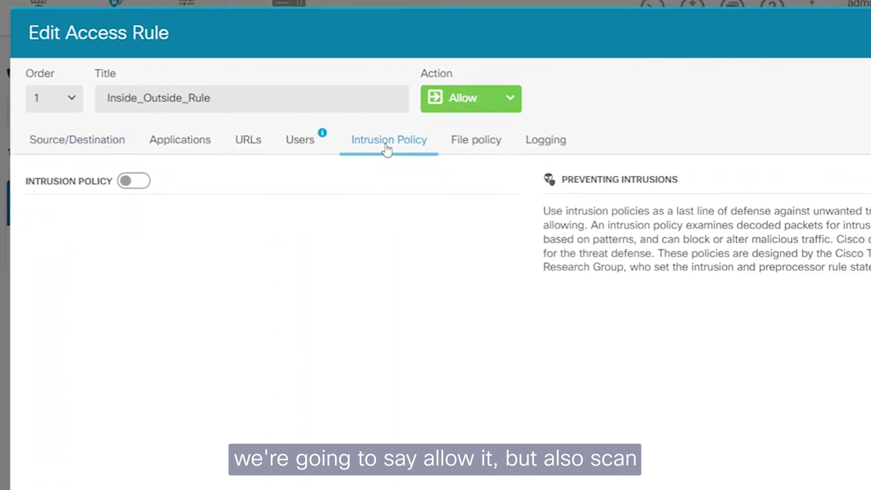
pyautogui.click(133, 180)
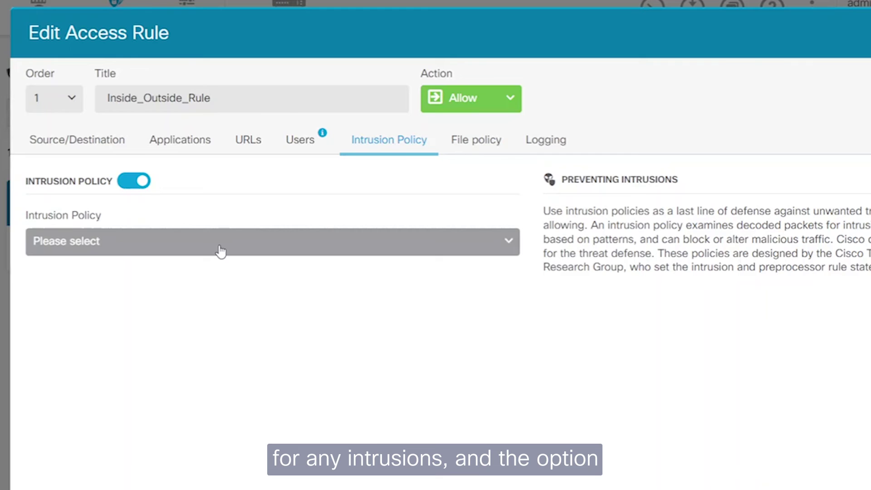
pyautogui.click(221, 249)
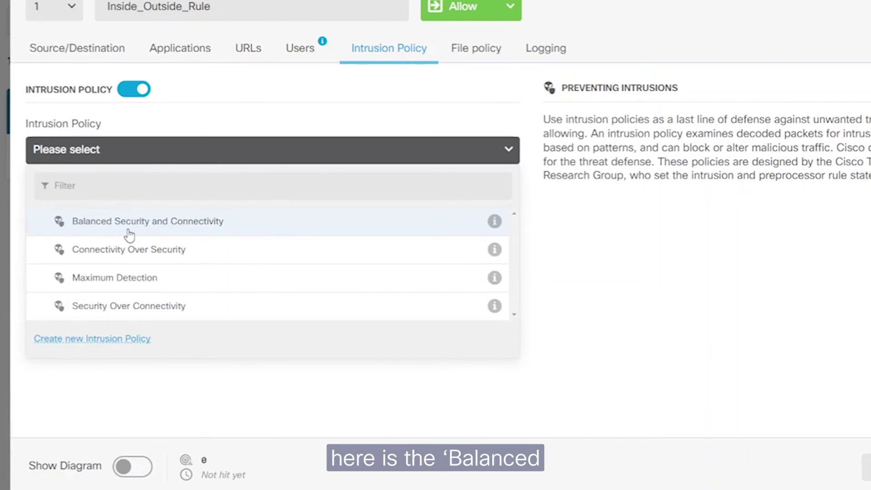
pyautogui.click(249, 227)
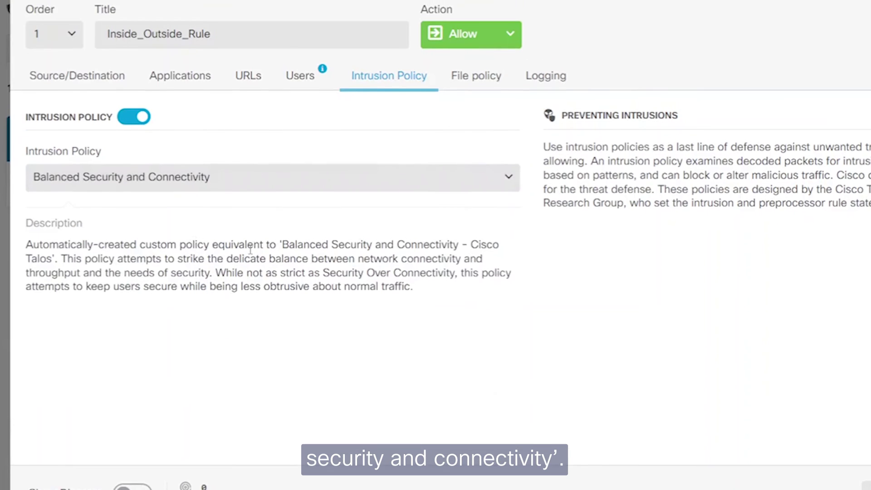
pyautogui.click(475, 82)
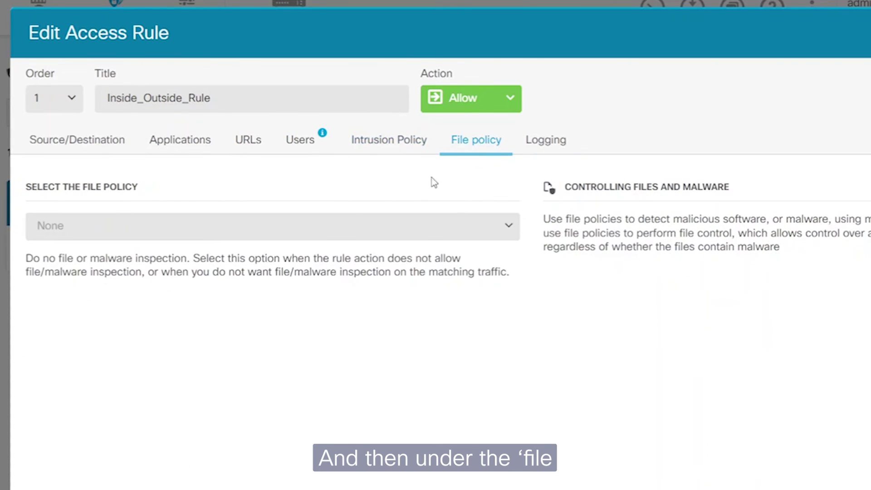
pyautogui.click(322, 229)
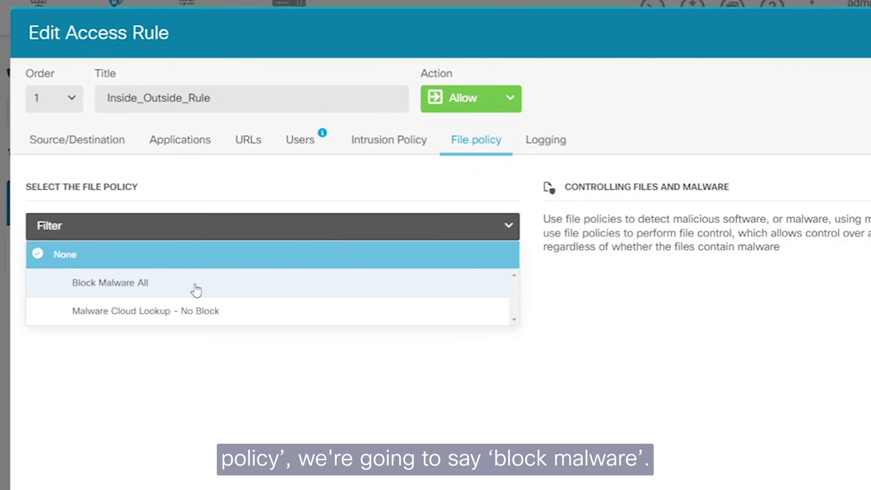
pyautogui.click(196, 290)
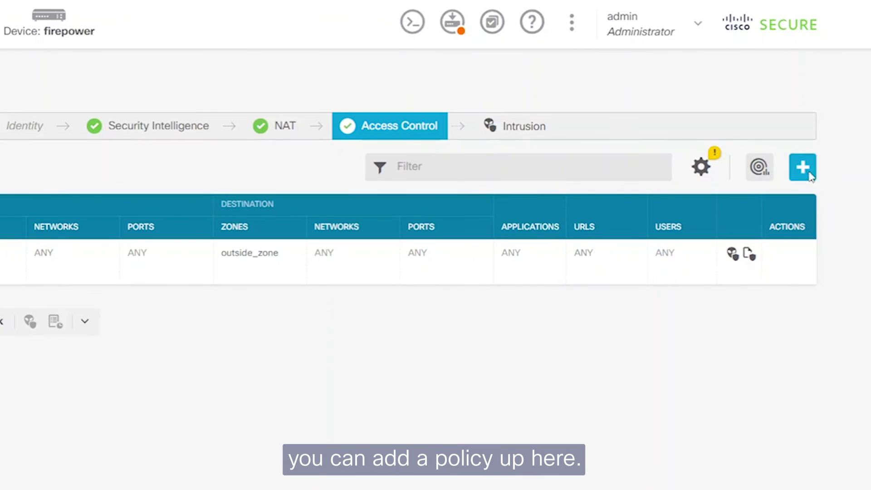
# - Create a 'Block Social Networking' rule with Block action from inside_zone to outside_zone
pyautogui.click(802, 168)
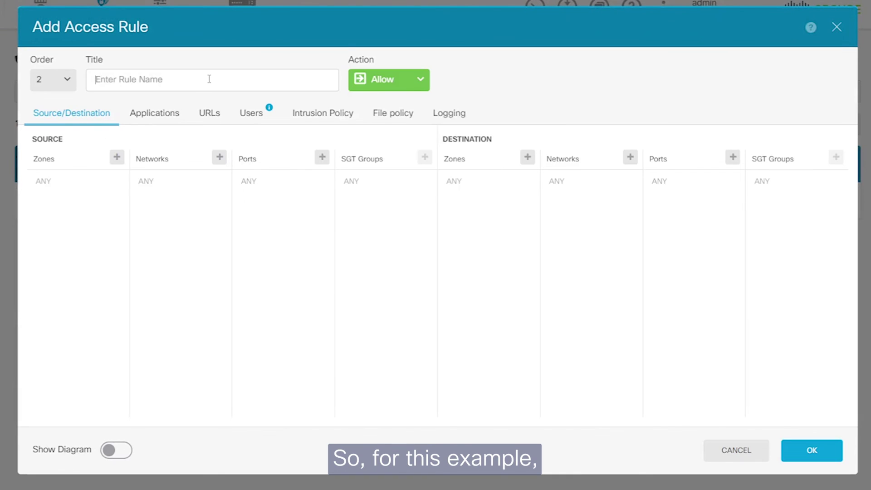
pyautogui.write('Block Social Networking')
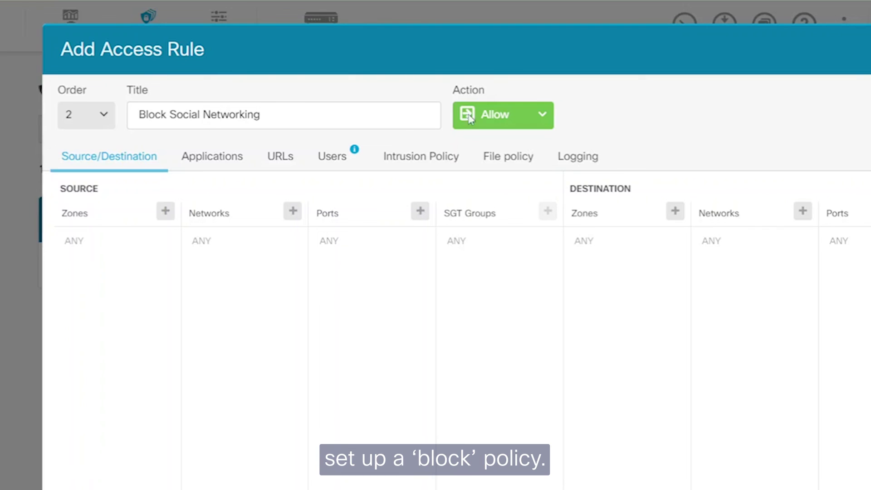
pyautogui.click(495, 120)
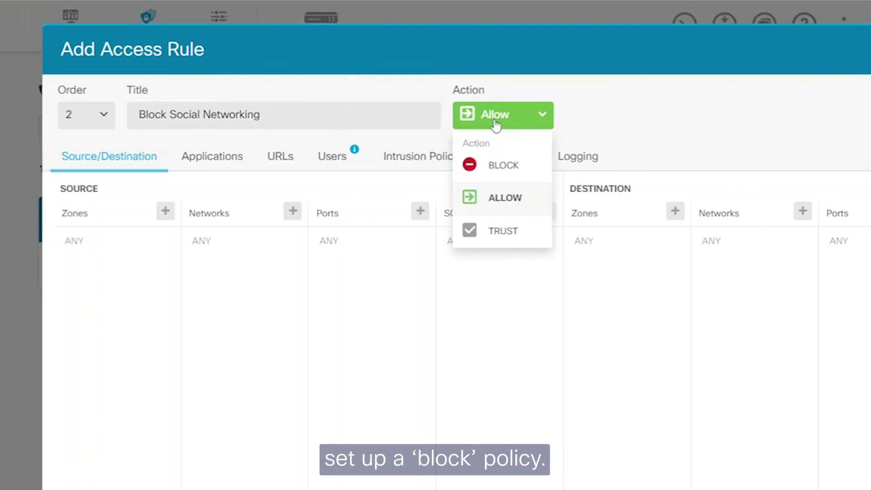
pyautogui.click(520, 167)
pyautogui.click(165, 210)
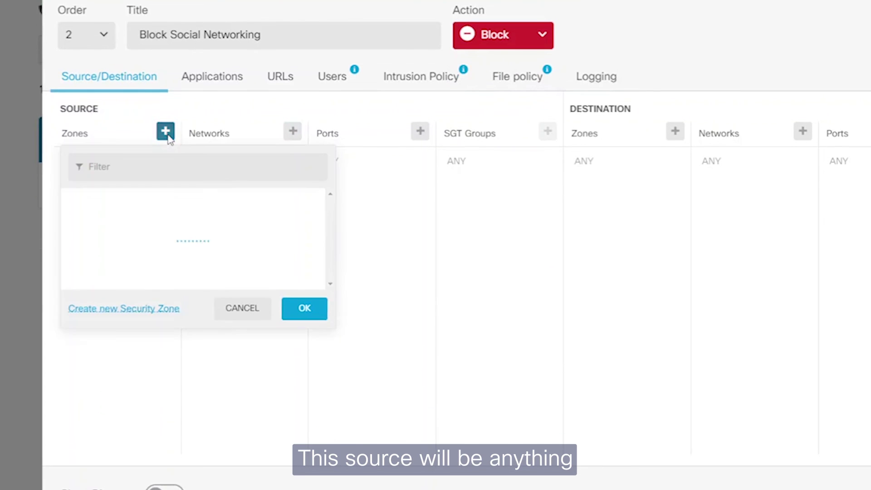
pyautogui.click(205, 210)
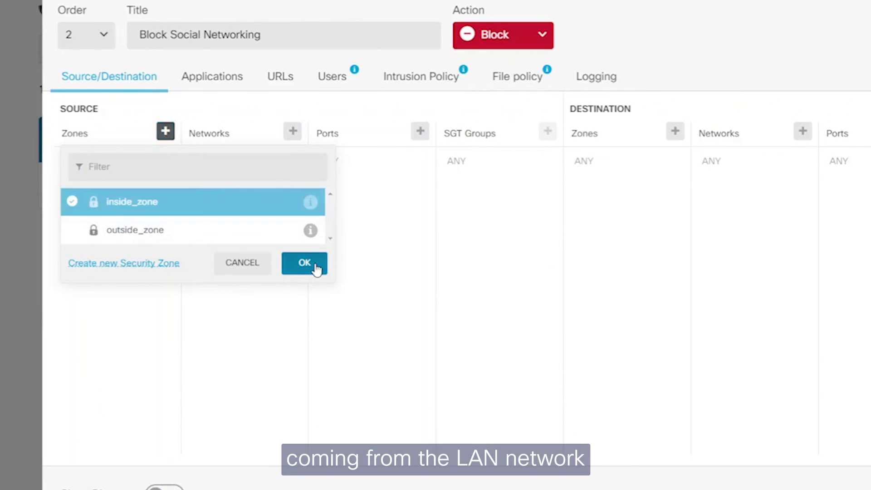
pyautogui.click(313, 266)
pyautogui.click(425, 131)
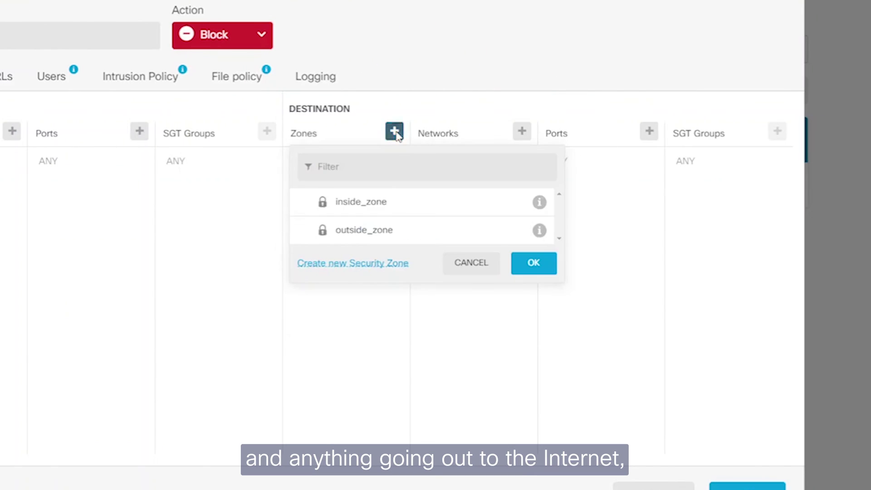
pyautogui.click(388, 231)
pyautogui.click(540, 267)
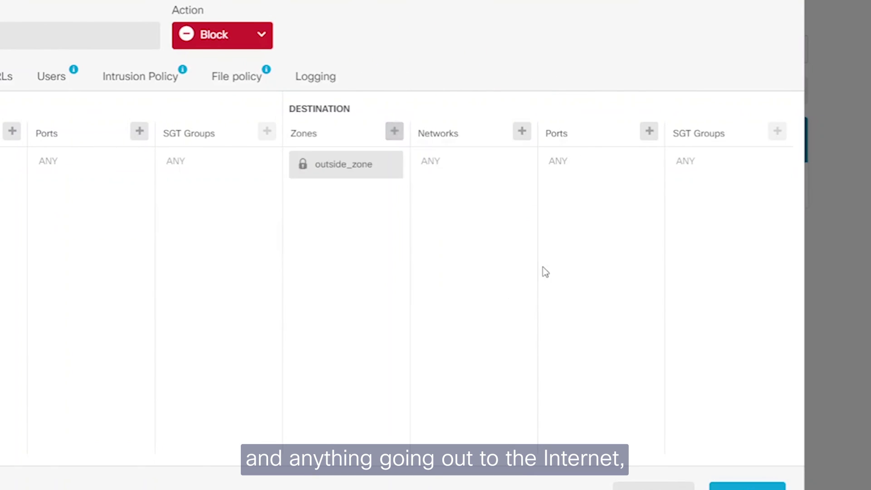
# - Add the Social Networking URL category to the rule and save it
pyautogui.click(247, 145)
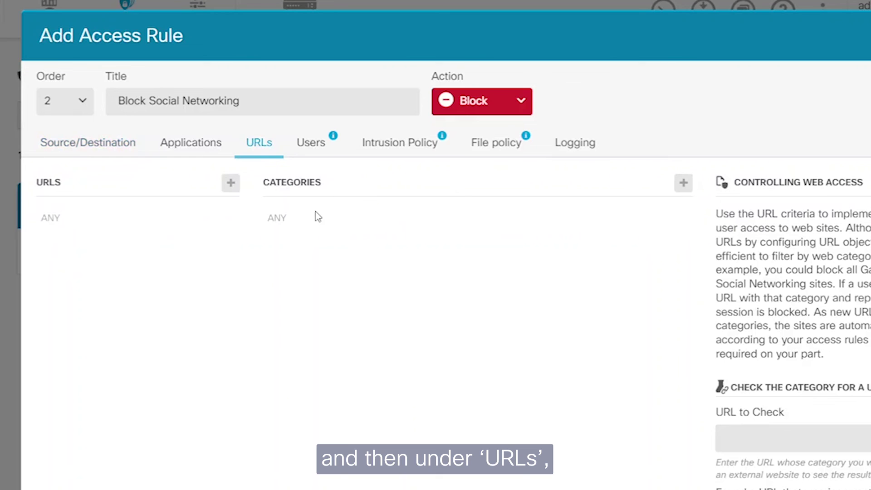
pyautogui.click(675, 179)
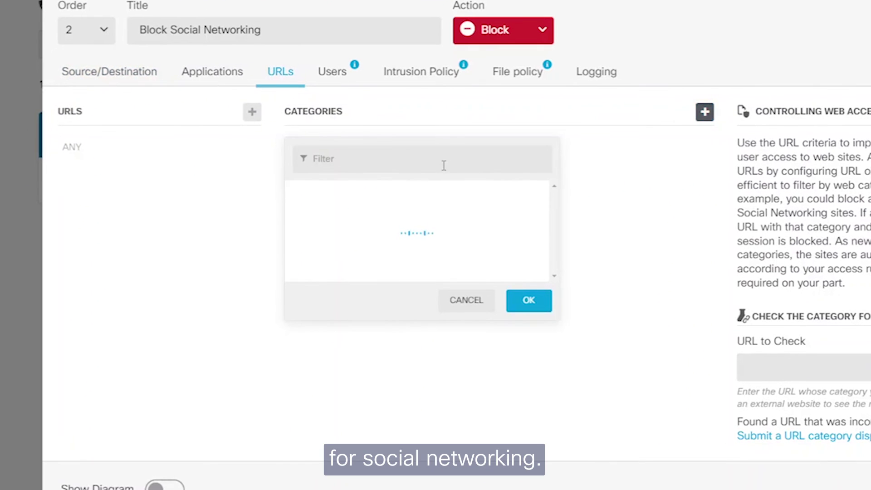
pyautogui.click(441, 173)
pyautogui.write('Social')
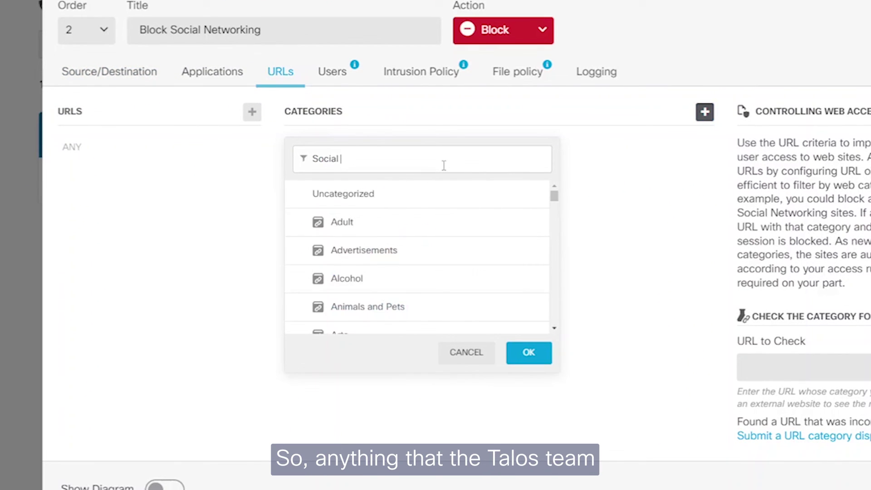
pyautogui.click(444, 196)
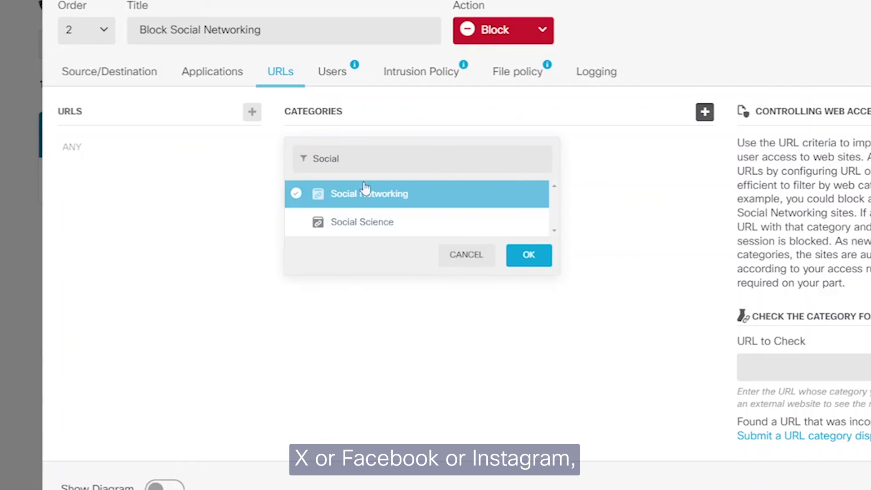
pyautogui.click(529, 255)
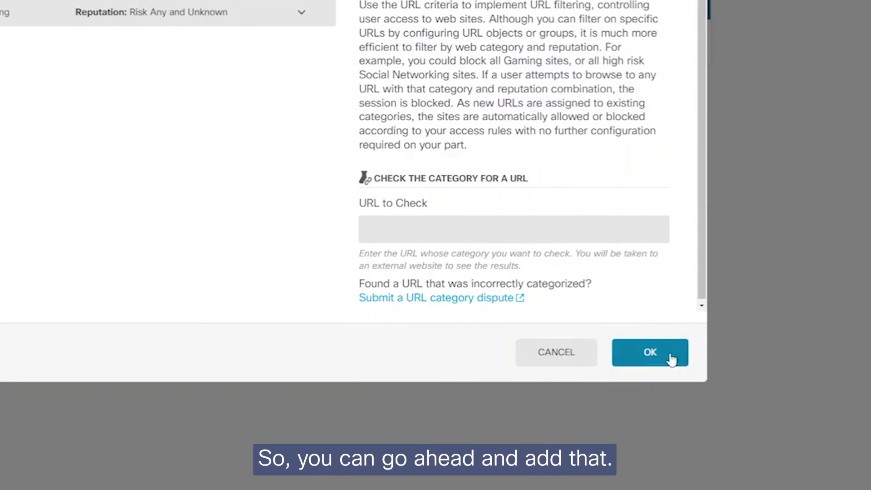
pyautogui.click(859, 424)
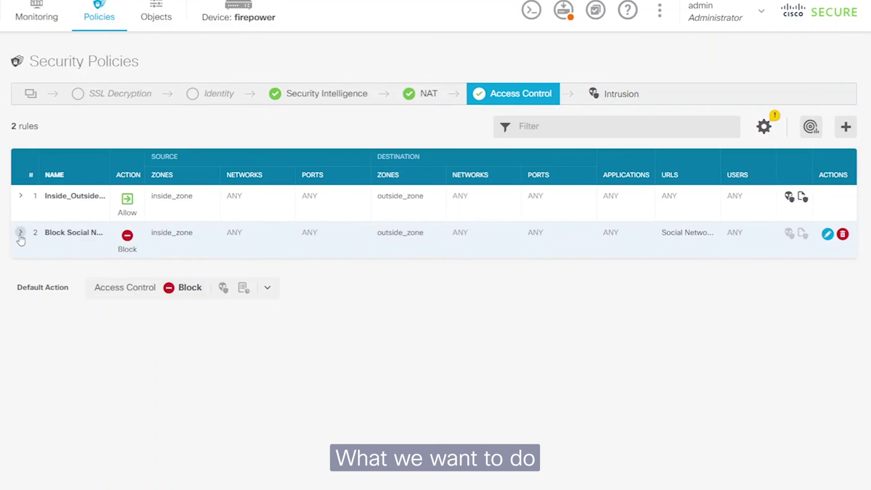
# - Drag Block Social Networking above Inside_Outside_Rule so it becomes rule 1
pyautogui.moveTo(20, 229); pyautogui.dragTo(75, 206)
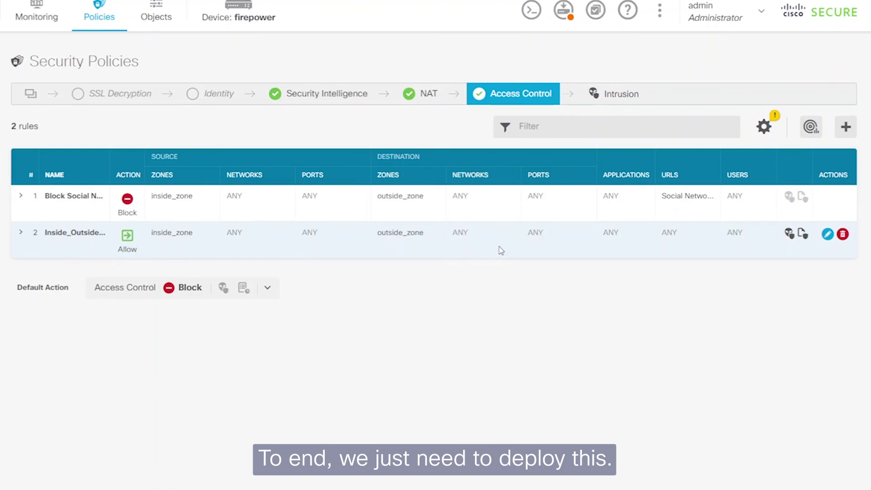
# - Review the pending changes, deploy them now, and return to the Access Control policy
pyautogui.click(564, 11)
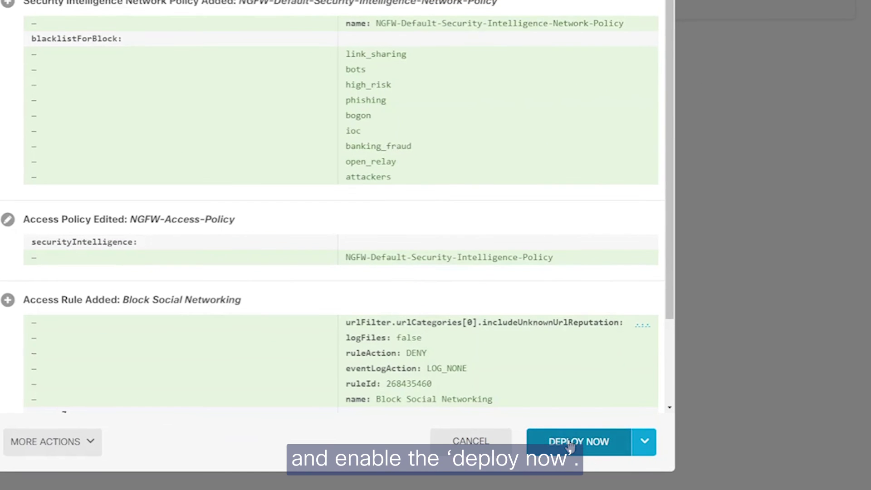
pyautogui.click(570, 443)
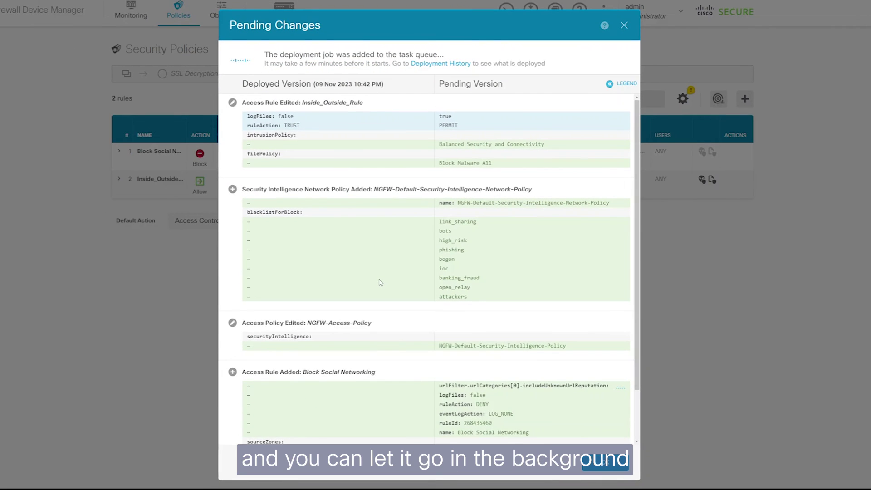
pyautogui.click(604, 462)
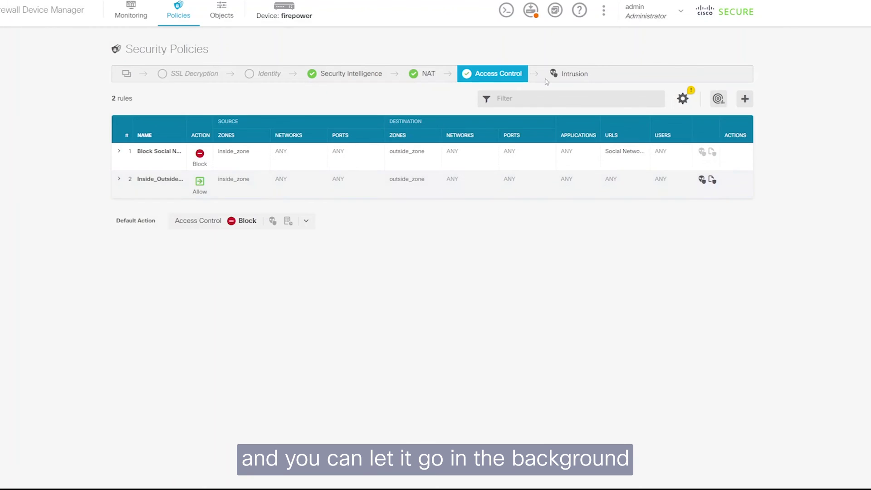